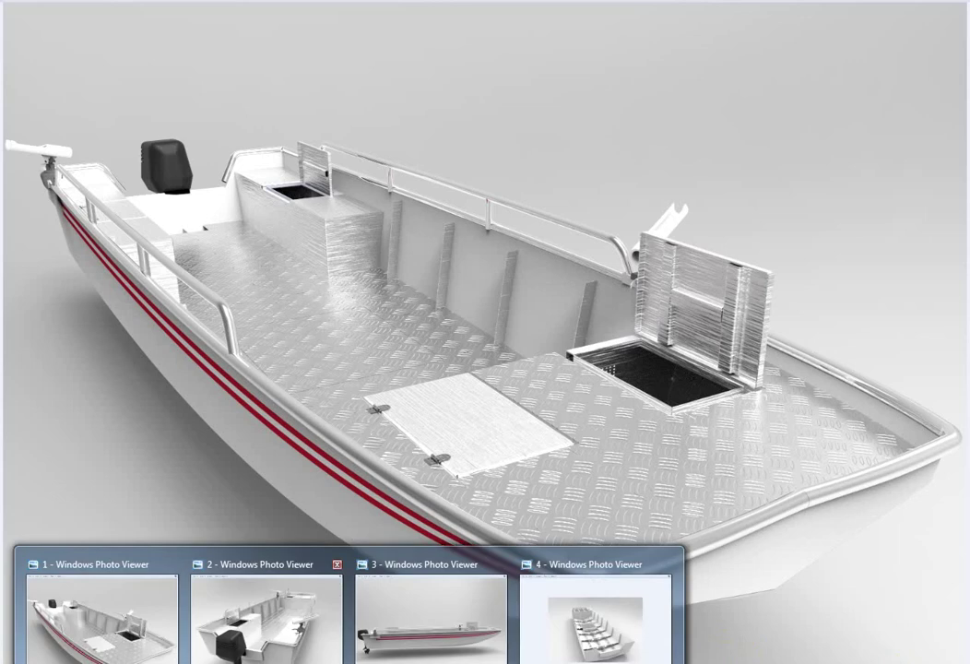
Step: Page through the rear, side and hull-structure boat renders, then bring up the SolidWorks 'Assembly boat'
left_click(221, 628)
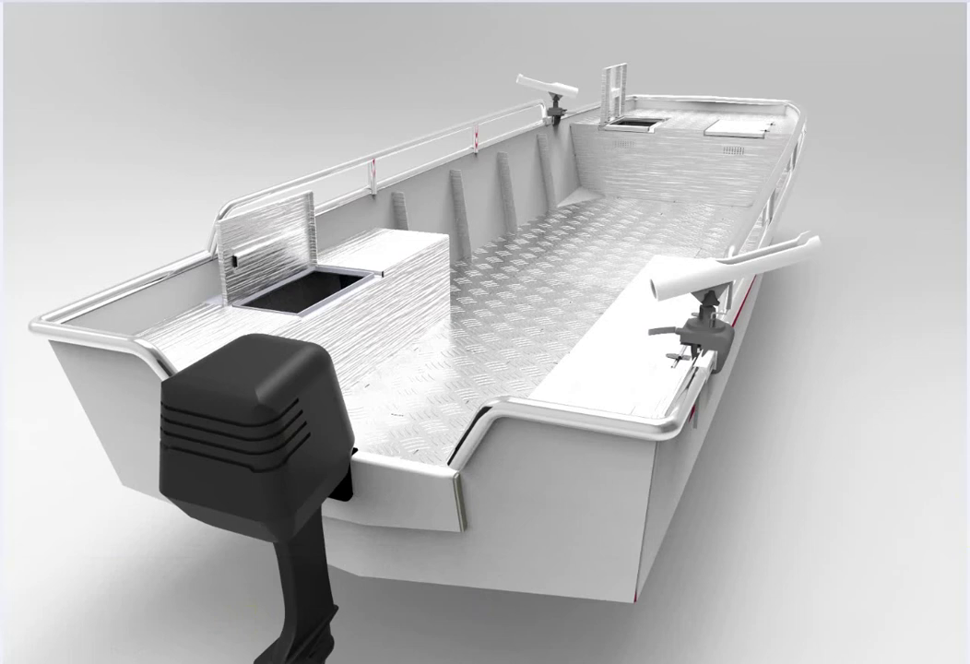
mouse_move(431, 609)
left_click(459, 609)
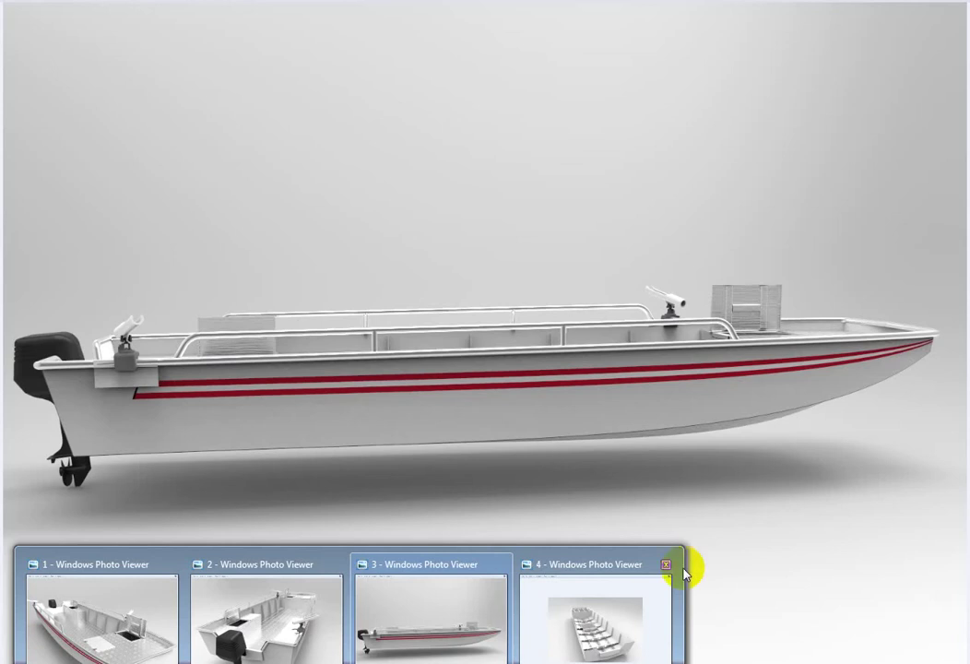
left_click(604, 625)
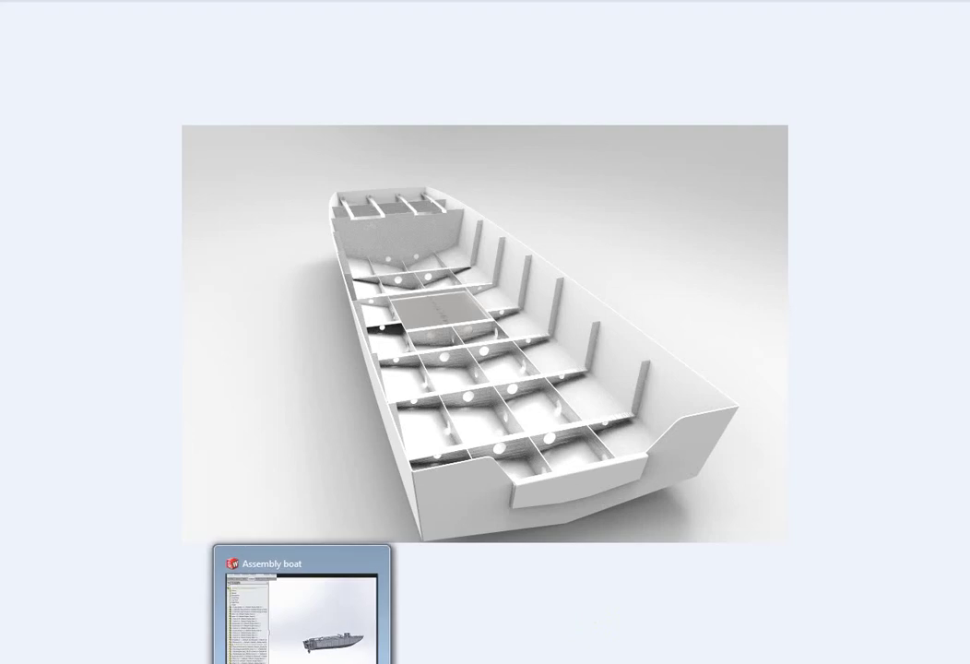
left_click(305, 599)
scroll(415, 374, "down", 3)
scroll(332, 406, "down", 3)
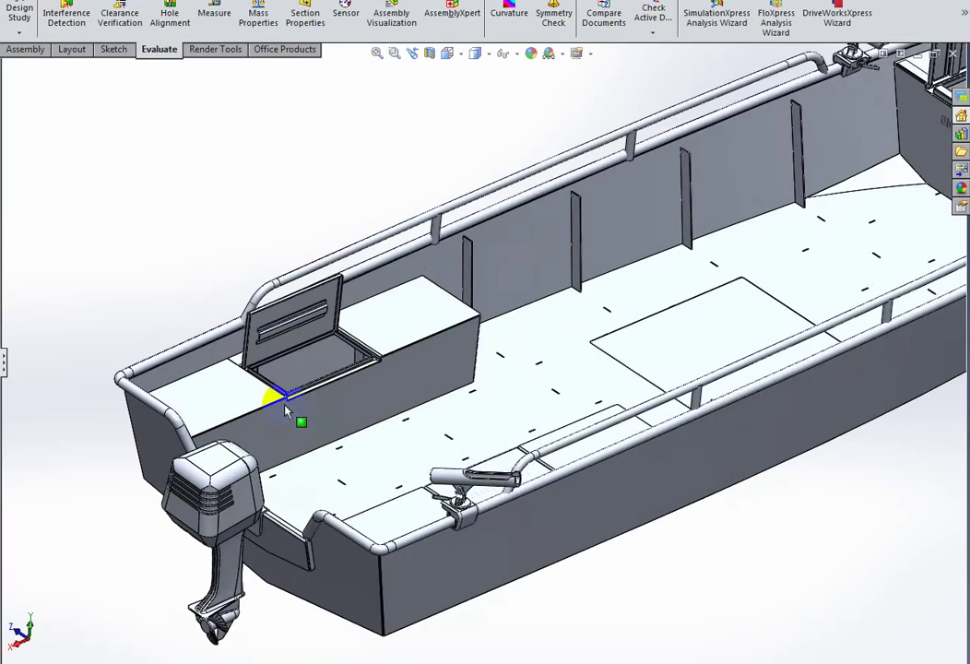
scroll(304, 350, "down", 2)
scroll(351, 369, "down", 2)
scroll(351, 369, "up", 3)
scroll(374, 390, "down", 1)
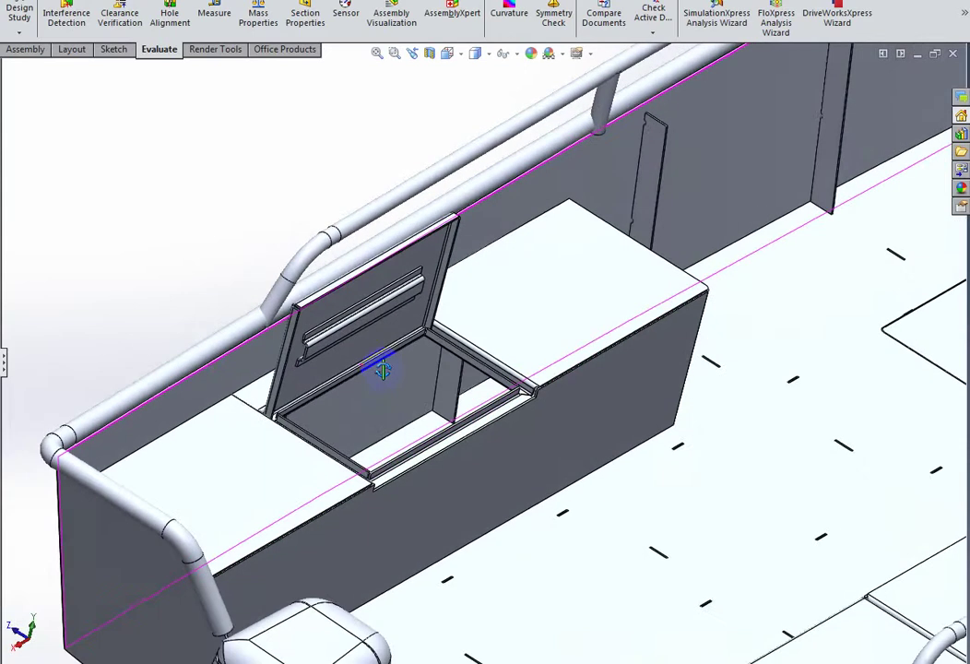
scroll(381, 368, "down", 2)
scroll(357, 412, "down", 2)
mouse_move(372, 369)
middle_mouse_down()
mouse_move(358, 346)
mouse_move(342, 347)
mouse_move(322, 386)
middle_mouse_up()
scroll(606, 493, "down", 2)
scroll(549, 392, "down", 3)
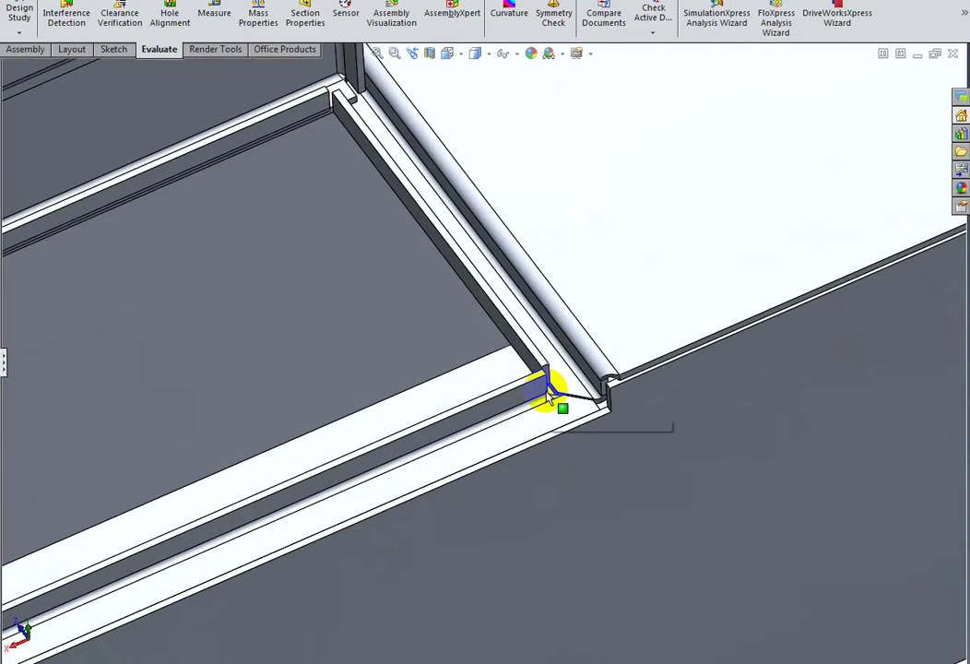
middle_click_drag(415, 256, 385, 297)
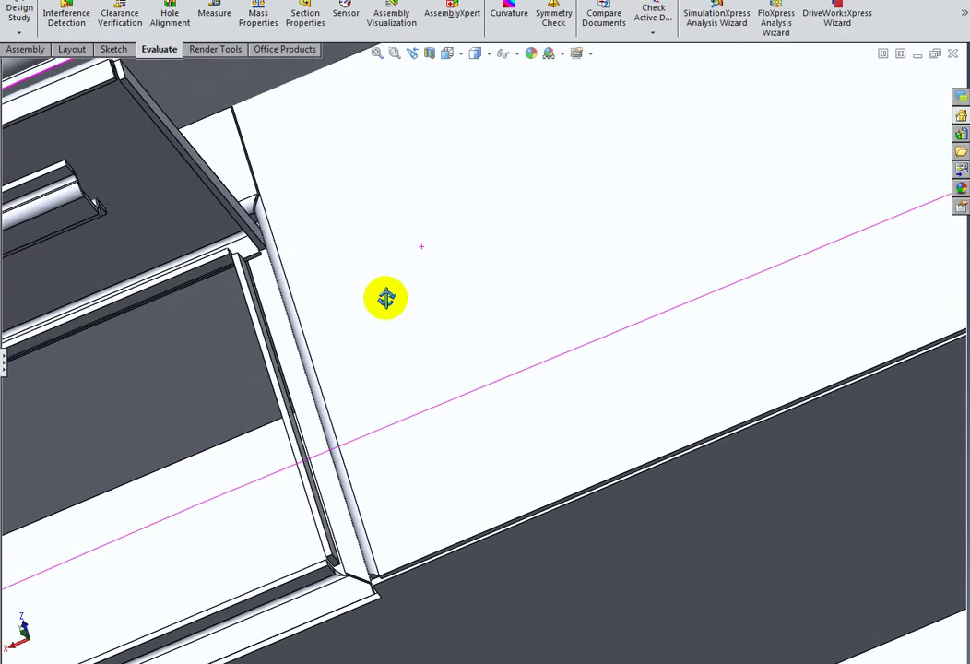
scroll(386, 297, "up", 2)
scroll(390, 293, "up", 2)
scroll(373, 297, "up", 2)
scroll(368, 287, "up", 2)
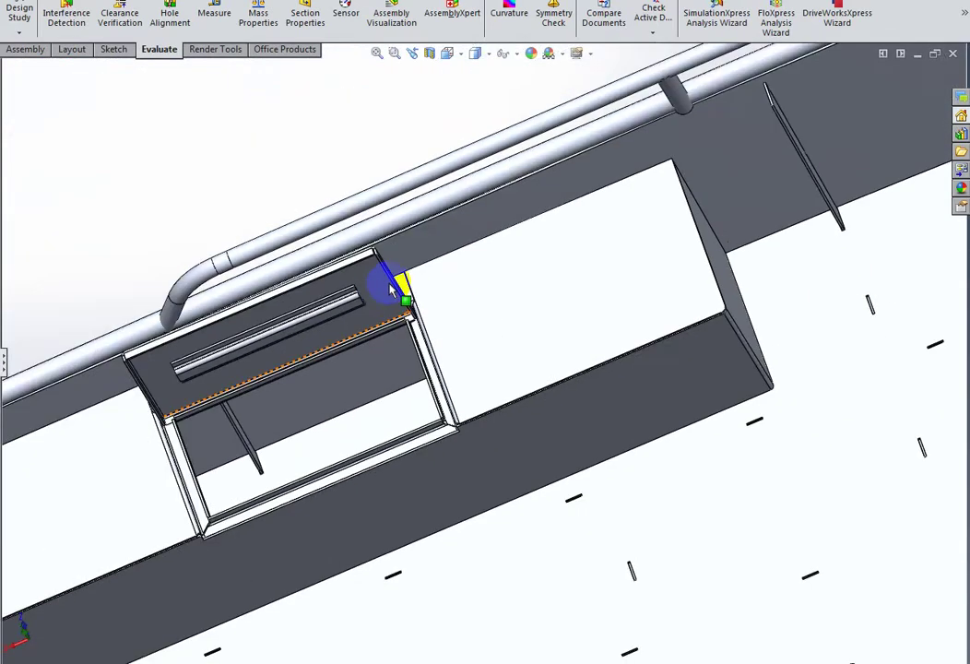
scroll(390, 292, "up", 3)
scroll(395, 286, "up", 3)
mouse_move(396, 286)
middle_mouse_down()
mouse_move(379, 130)
mouse_move(310, 88)
mouse_move(255, 304)
middle_mouse_up()
scroll(304, 217, "down", 3)
scroll(317, 240, "down", 3)
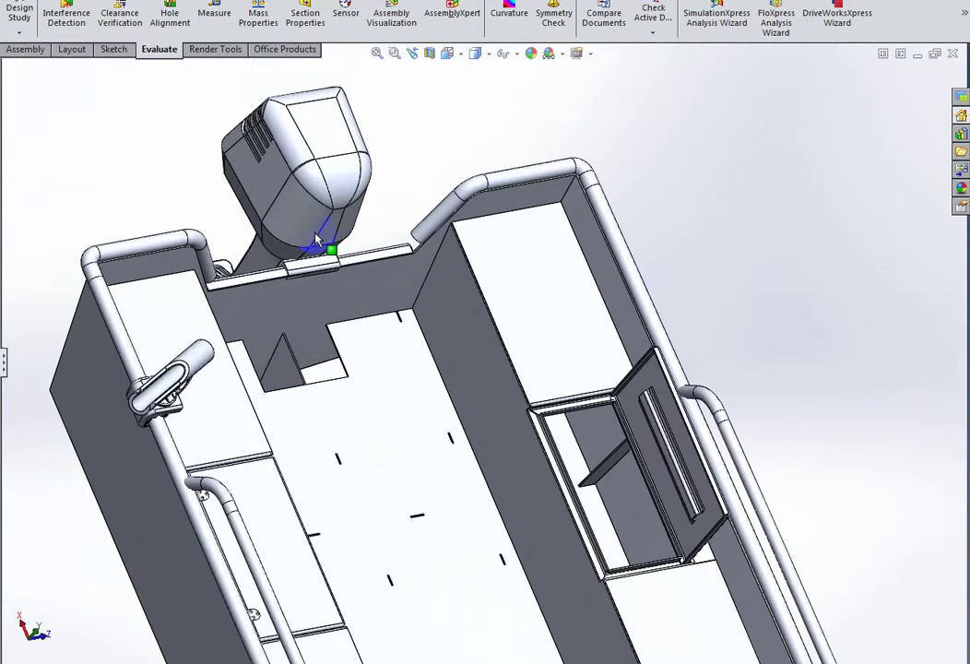
scroll(316, 240, "down", 2)
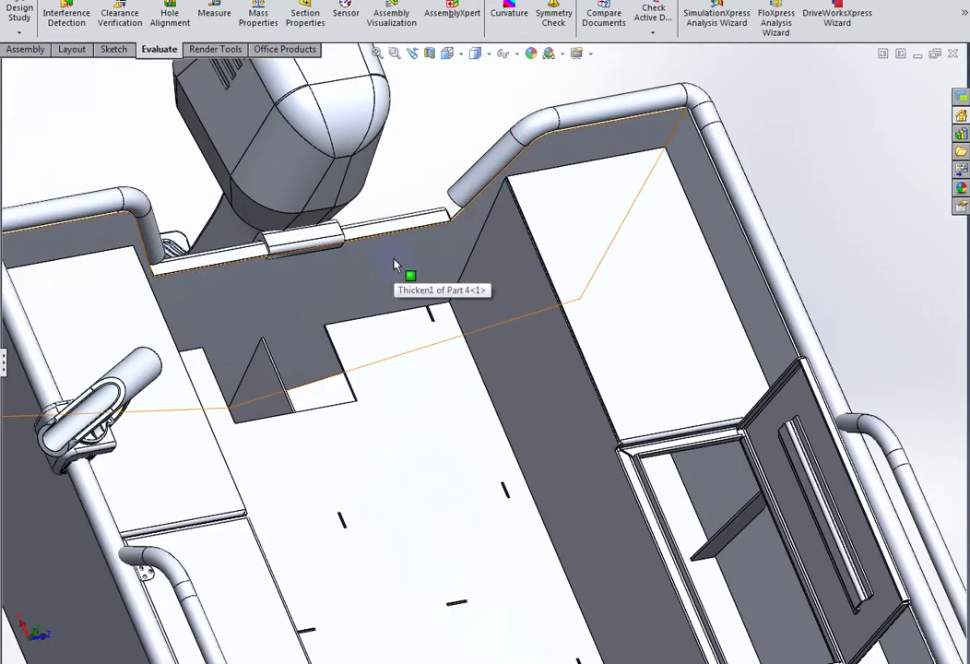
right_click(397, 263)
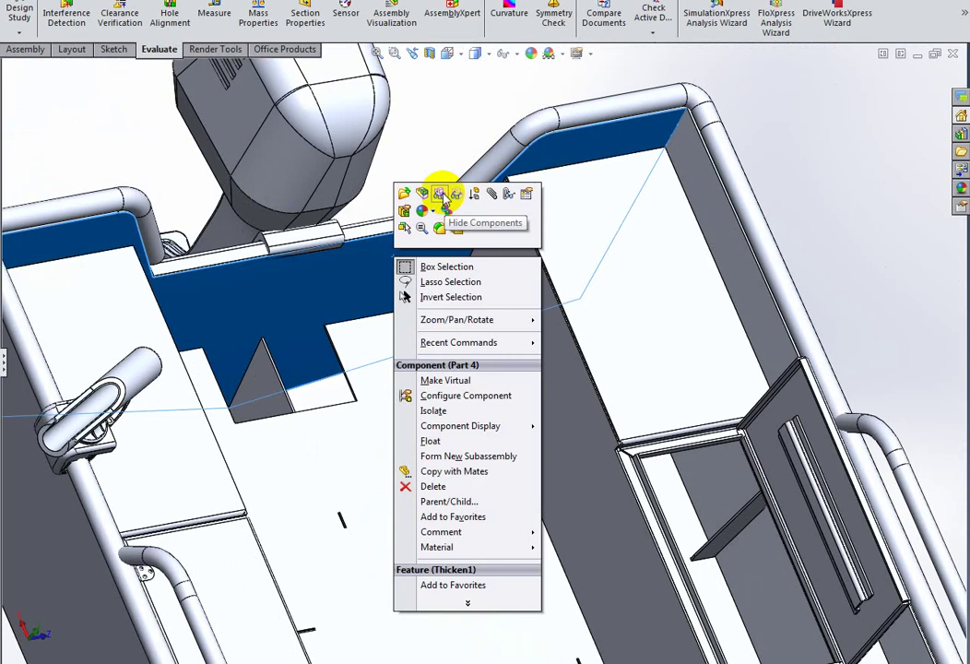
left_click(443, 196)
scroll(312, 226, "down", 2)
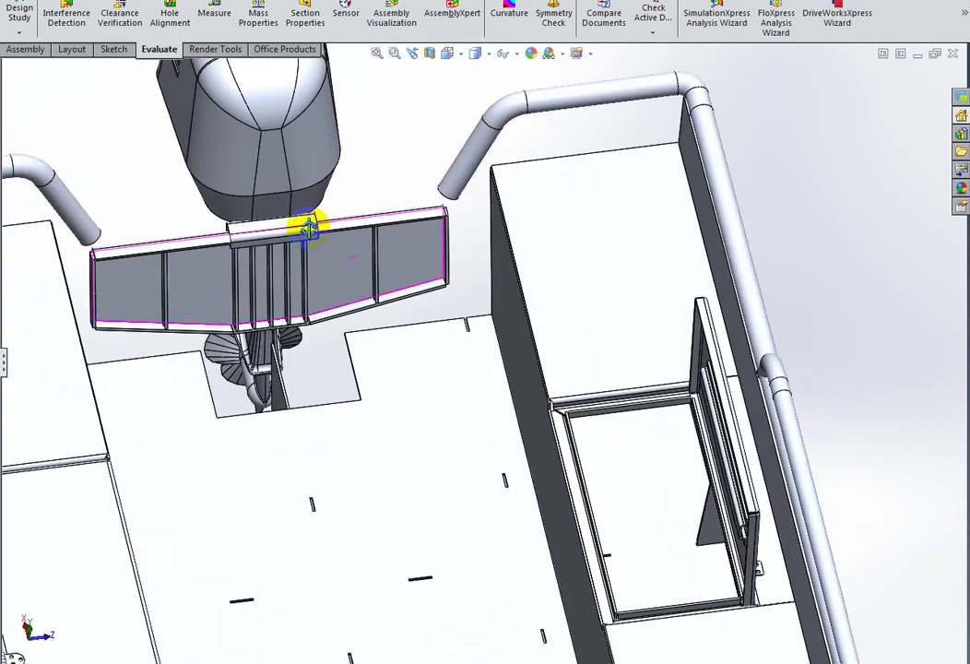
left_click(242, 274)
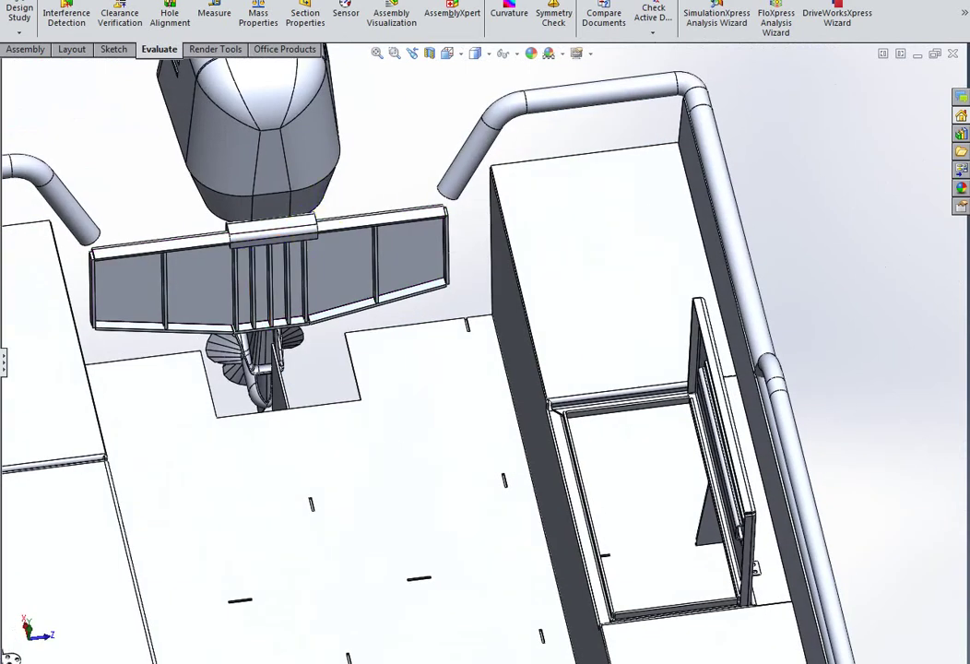
scroll(434, 184, "up", 3)
scroll(418, 280, "up", 2)
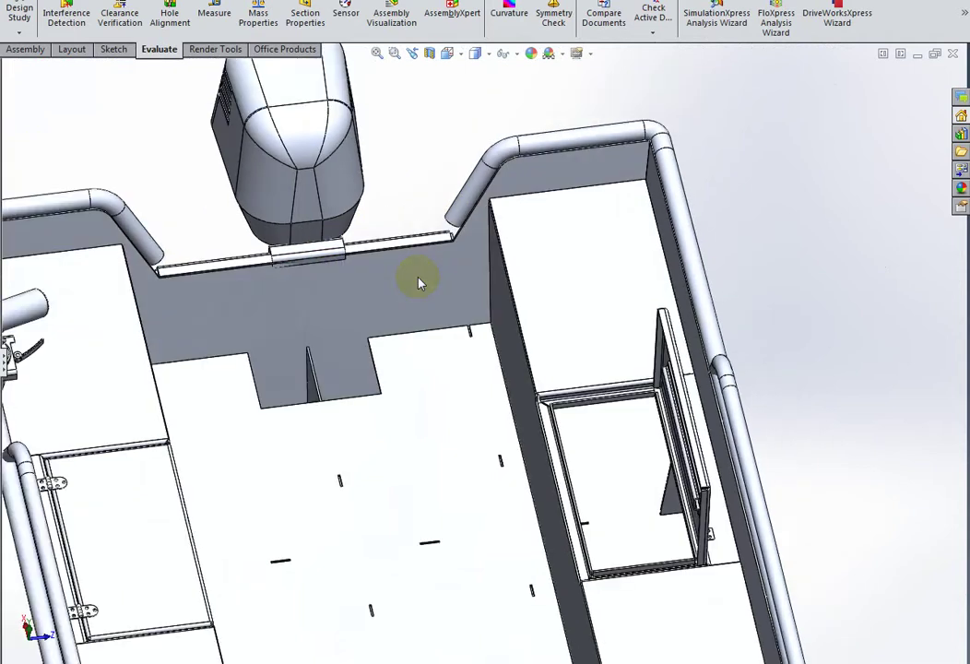
scroll(418, 279, "up", 2)
scroll(416, 277, "up", 2)
scroll(411, 368, "up", 2)
scroll(414, 368, "up", 1)
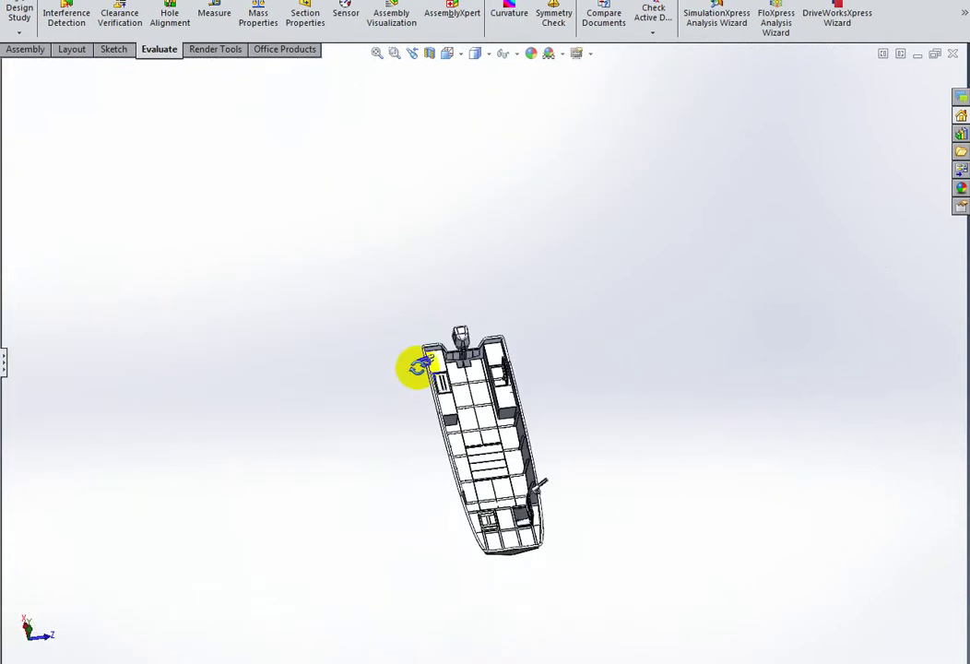
mouse_move(416, 368)
middle_mouse_down()
mouse_move(718, 370)
mouse_move(692, 461)
middle_mouse_up()
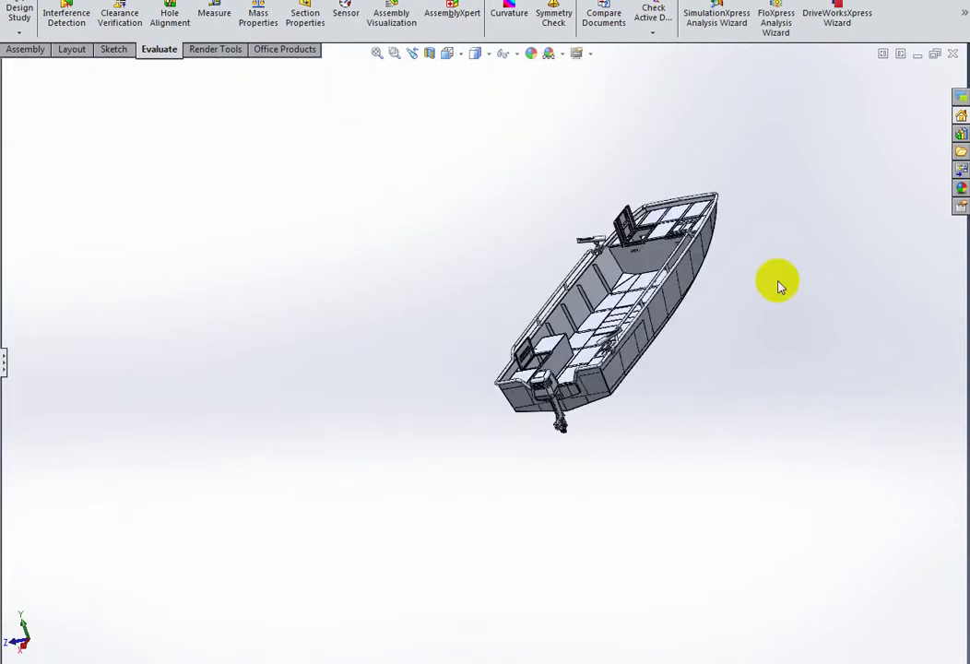
scroll(440, 509, "down", 2)
scroll(546, 391, "down", 2)
scroll(455, 433, "down", 2)
scroll(455, 426, "down", 2)
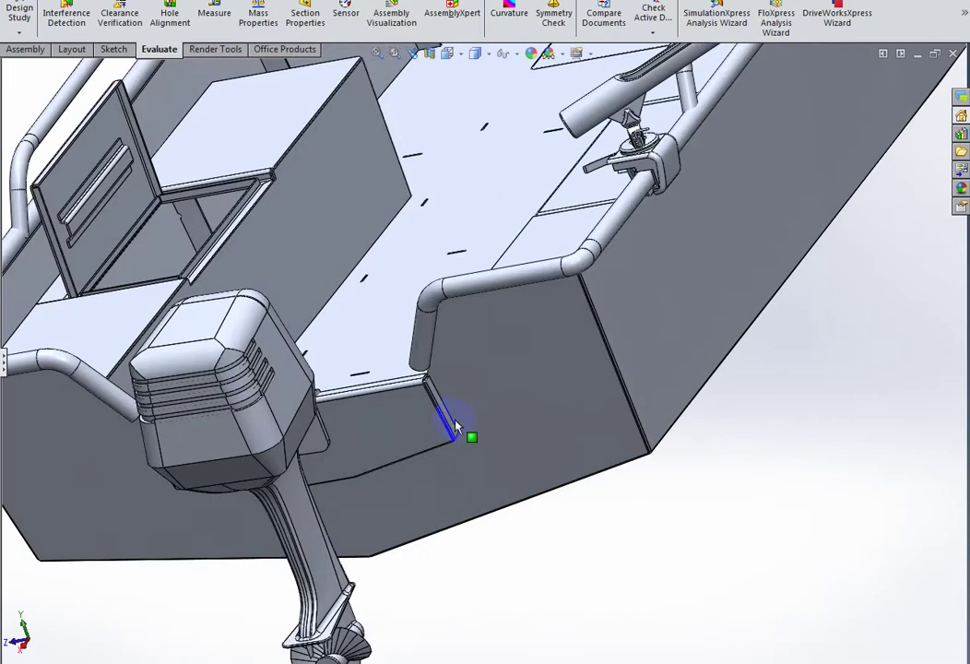
middle_click_drag(455, 426, 422, 395)
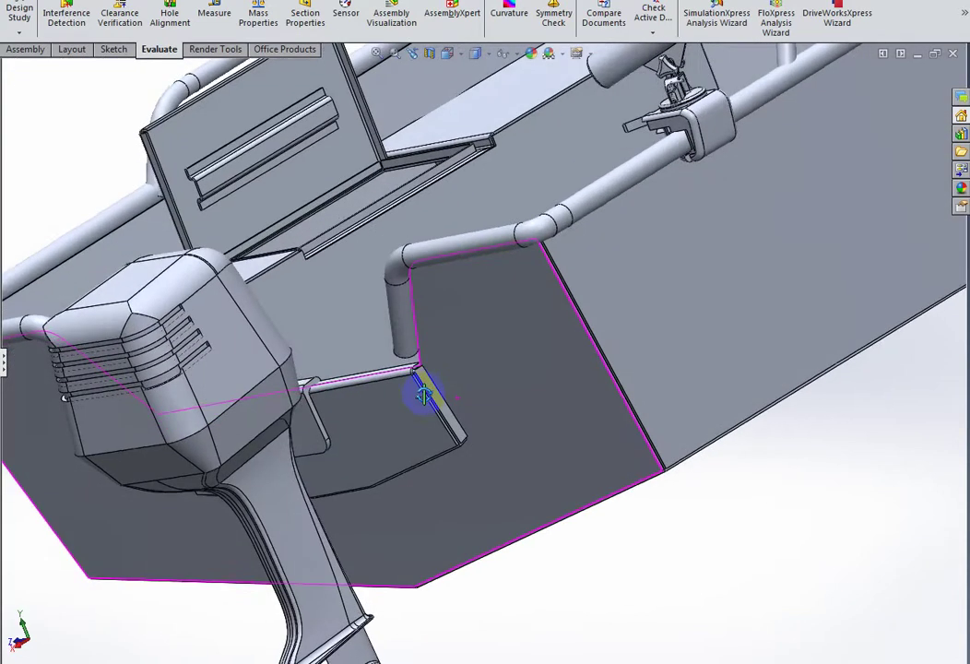
scroll(422, 395, "up", 3)
mouse_move(499, 394)
middle_mouse_down()
mouse_move(644, 277)
mouse_move(656, 288)
mouse_move(609, 292)
middle_mouse_up()
scroll(602, 253, "down", 2)
scroll(619, 247, "down", 2)
left_click(621, 261)
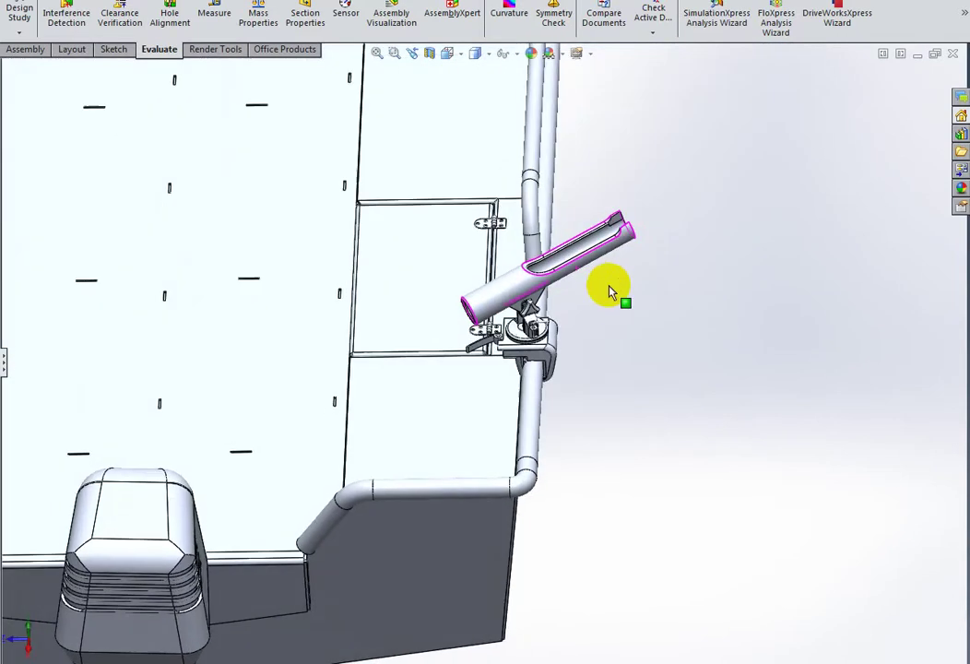
scroll(461, 205, "down", 2)
scroll(480, 264, "down", 1)
scroll(509, 303, "down", 1)
scroll(360, 369, "down", 1)
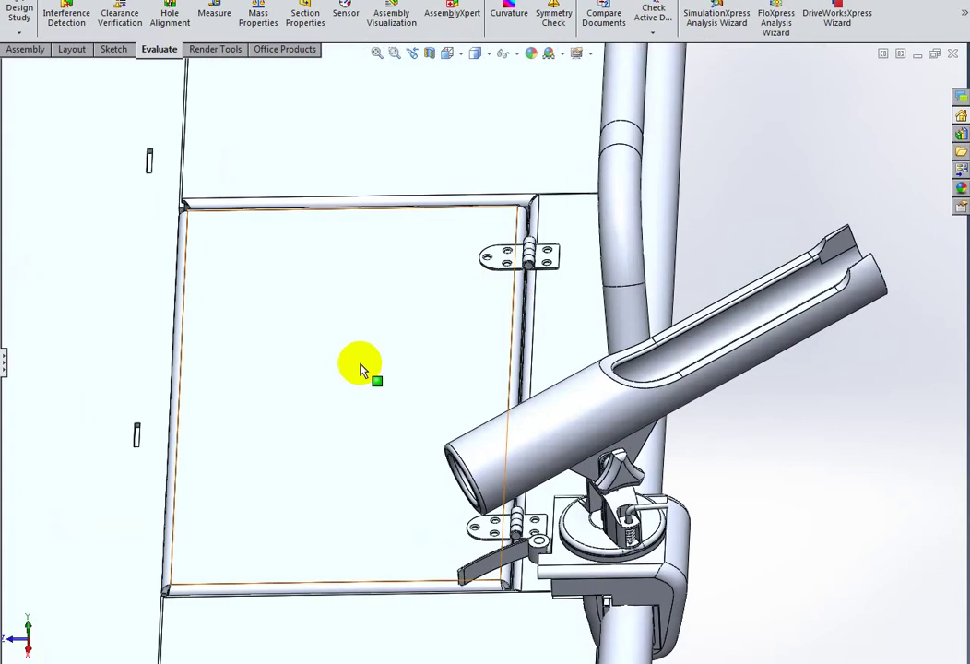
left_click(243, 397)
middle_click_drag(242, 397, 261, 402)
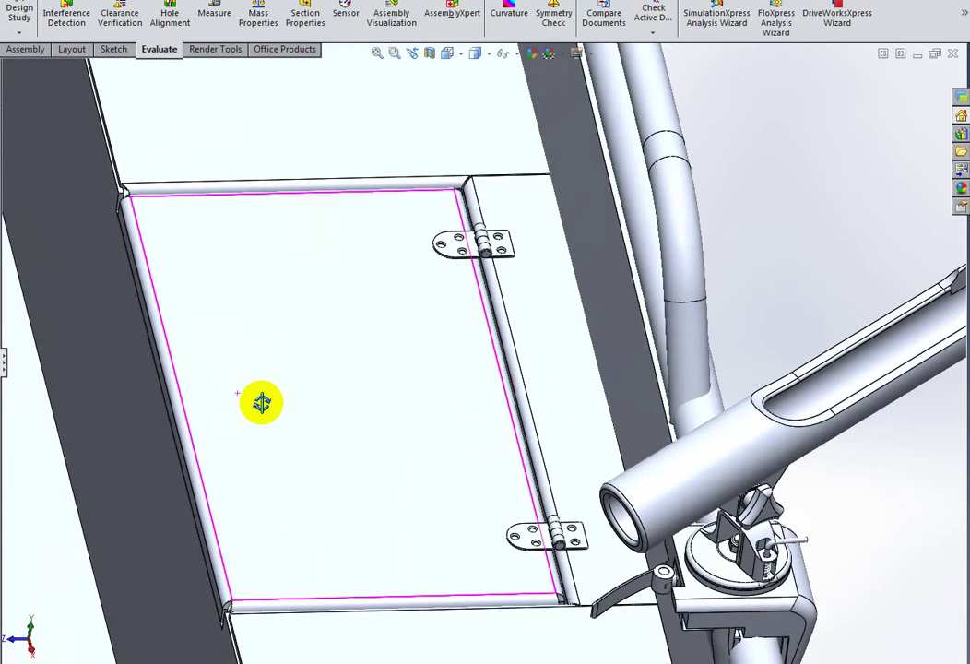
scroll(261, 402, "up", 2)
scroll(260, 411, "up", 2)
scroll(253, 402, "up", 2)
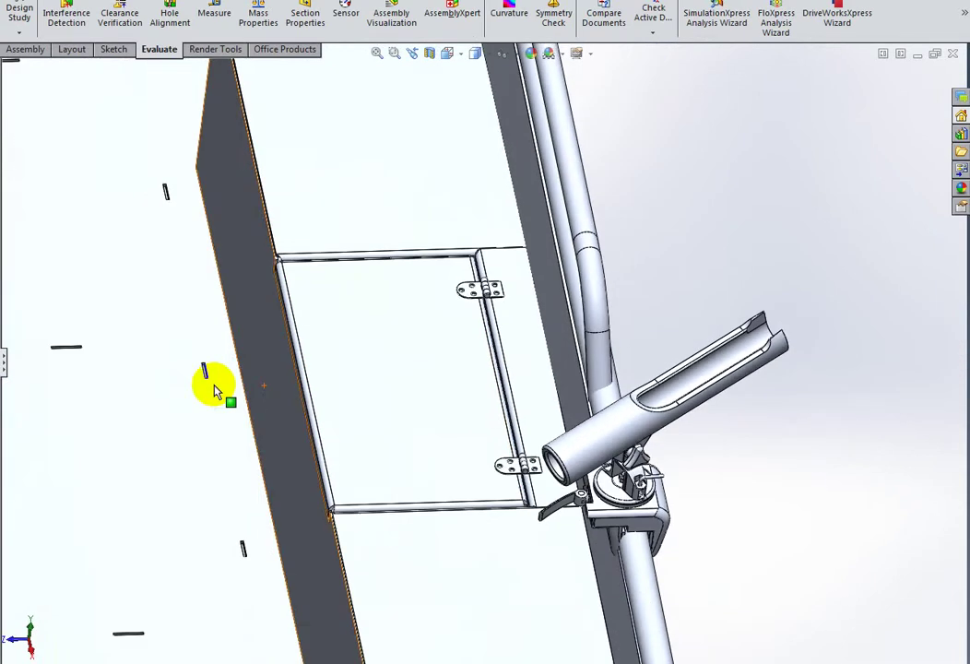
scroll(213, 390, "up", 2)
scroll(197, 369, "up", 3)
scroll(195, 370, "down", 2)
scroll(204, 383, "down", 2)
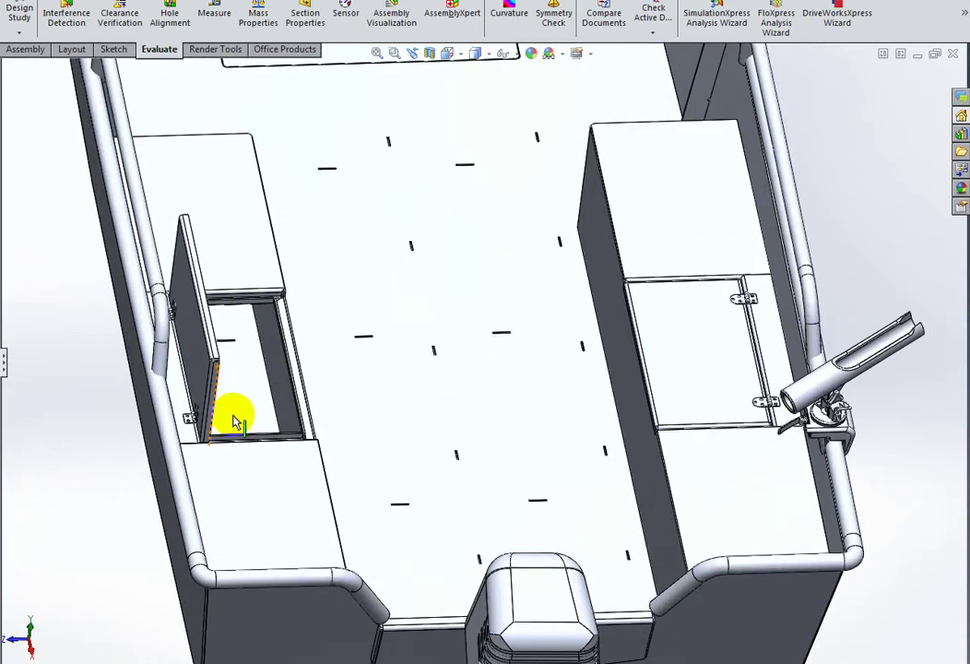
scroll(226, 414, "down", 2)
left_click(221, 410)
middle_click_drag(222, 410, 212, 413)
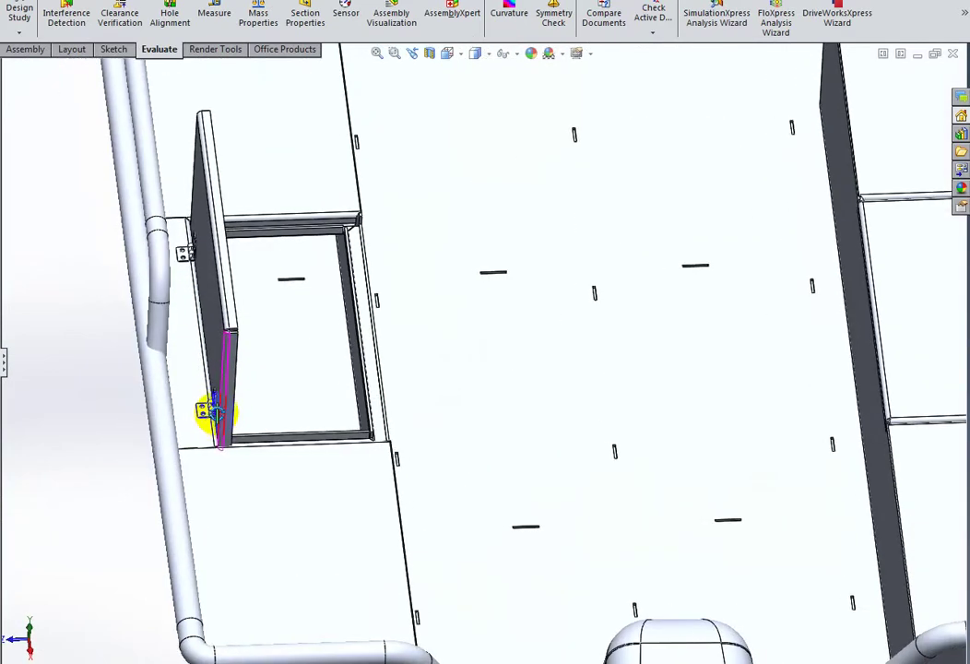
scroll(228, 401, "up", 1)
scroll(238, 369, "up", 1)
scroll(365, 272, "up", 2)
scroll(410, 226, "up", 2)
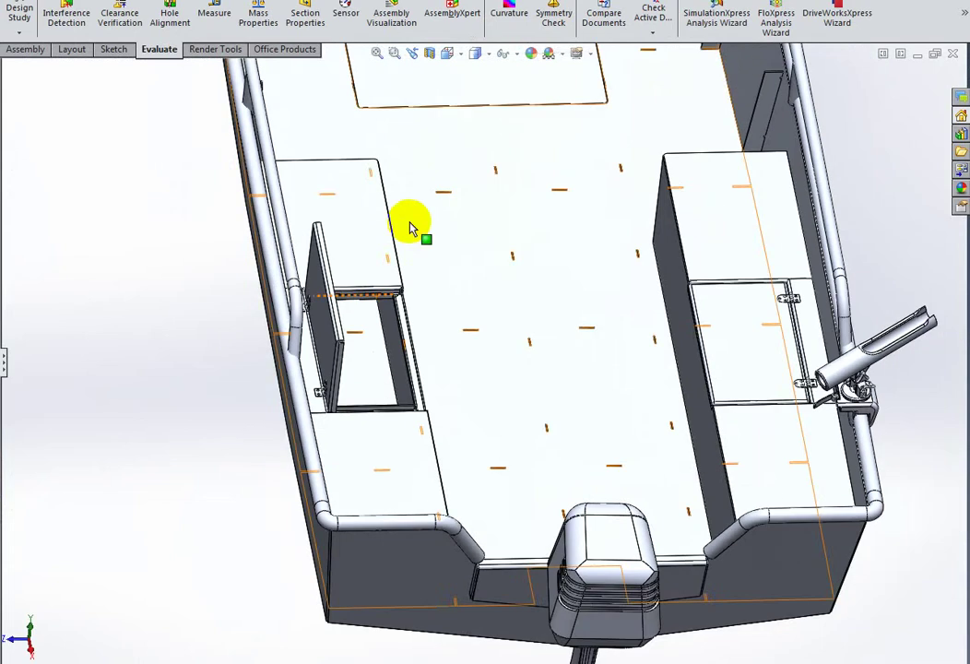
scroll(443, 158, "up", 2)
scroll(461, 87, "up", 2)
scroll(459, 124, "up", 2)
scroll(466, 115, "up", 1)
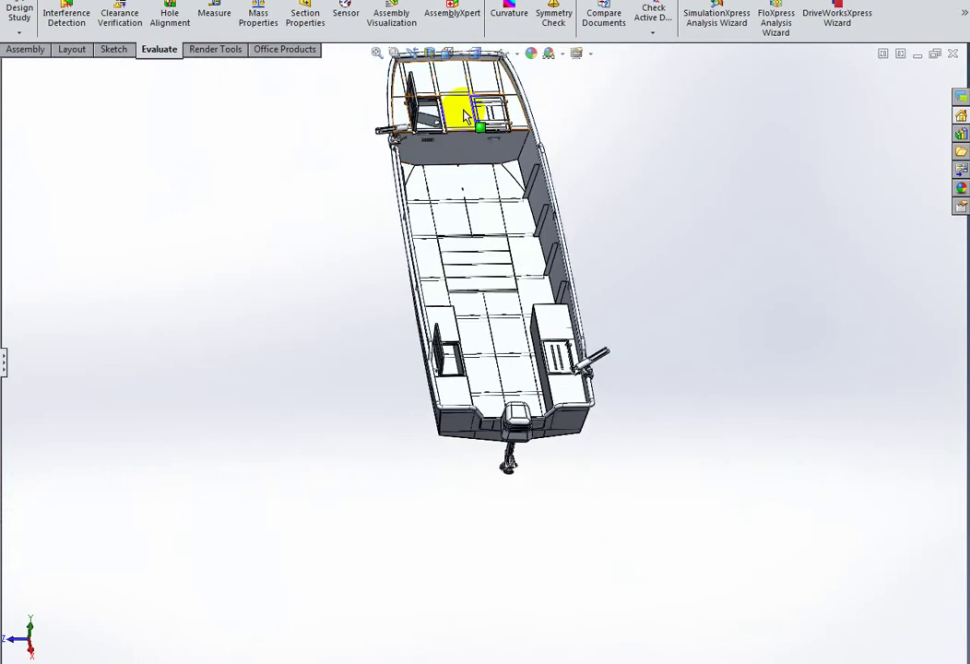
scroll(466, 115, "down", 2)
Step: Orbit and zoom to a top-down view of the console and its door
scroll(460, 119, "up", 1)
mouse_move(479, 108)
middle_mouse_down()
mouse_move(774, 269)
mouse_move(779, 237)
mouse_move(634, 208)
mouse_move(660, 340)
mouse_move(571, 230)
middle_mouse_up()
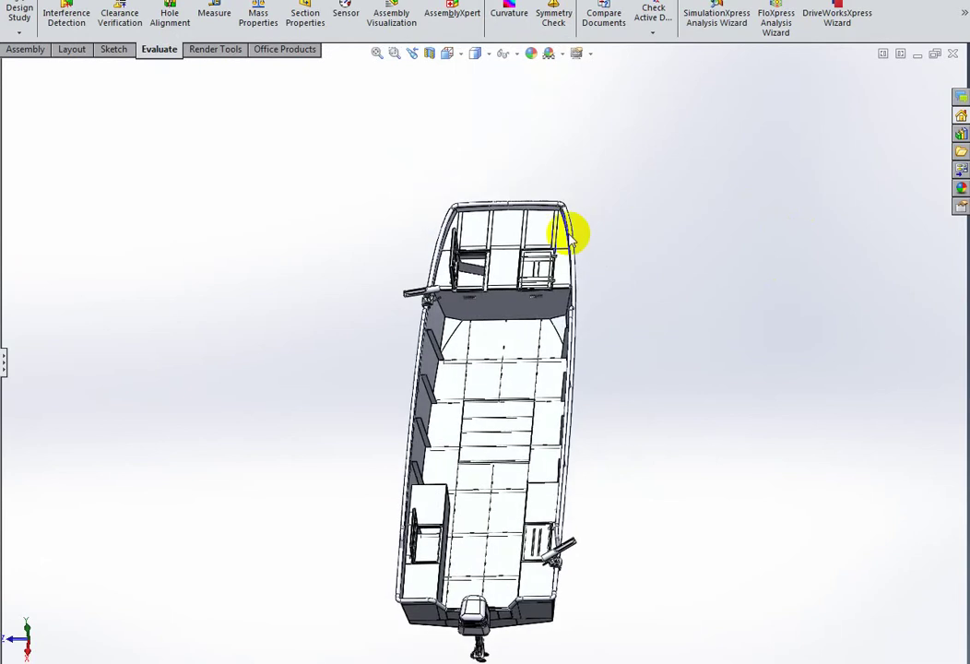
scroll(511, 492, "up", 2)
scroll(520, 292, "down", 1)
scroll(479, 198, "down", 1)
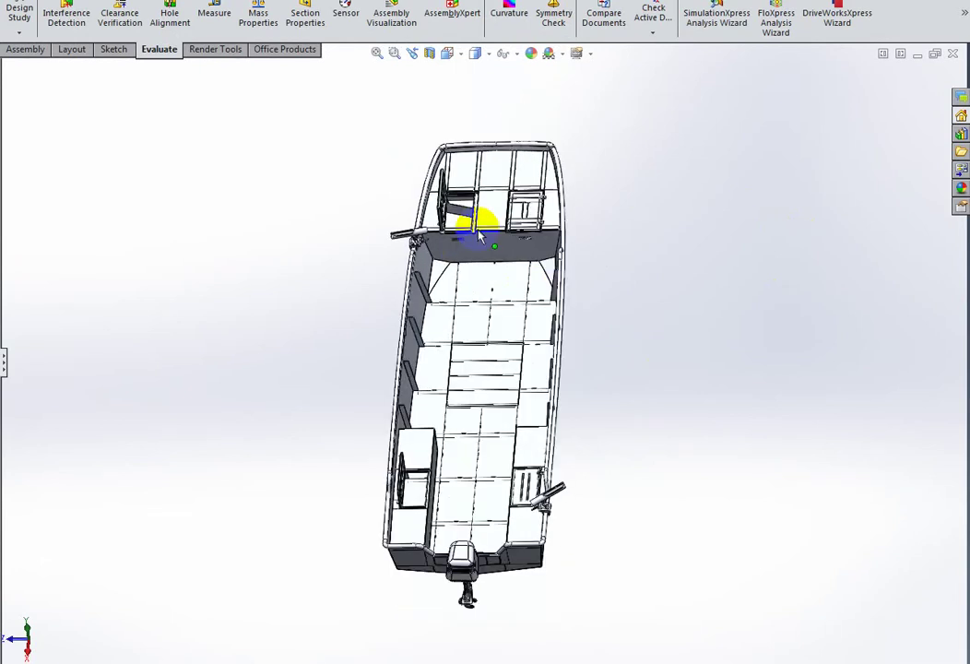
scroll(485, 216, "down", 2)
scroll(520, 216, "down", 2)
scroll(526, 234, "down", 2)
middle_click_drag(499, 273, 511, 238)
scroll(523, 336, "down", 3)
scroll(522, 337, "down", 1)
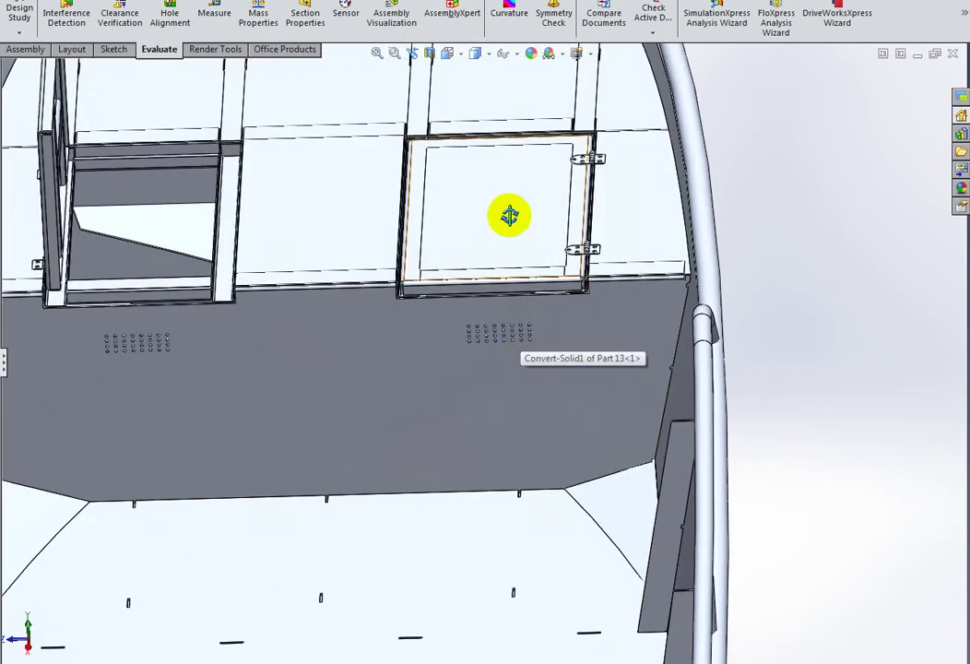
mouse_move(505, 216)
middle_mouse_down()
mouse_move(505, 256)
mouse_move(530, 288)
mouse_move(505, 296)
middle_mouse_up()
Step: Zoom in on the left hatch door and swing it on its hinge
scroll(206, 249, "up", 3)
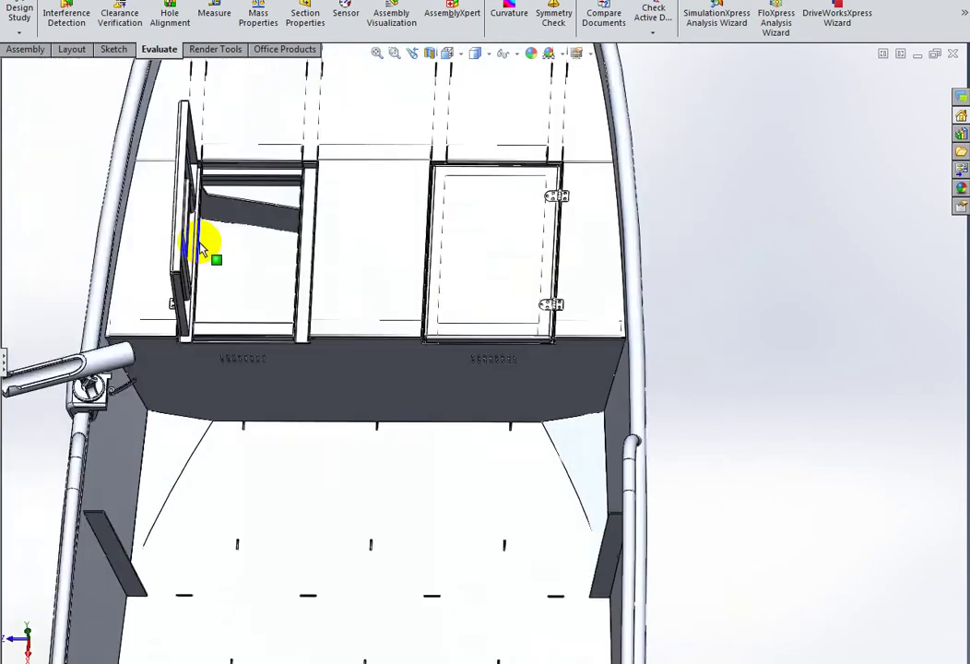
scroll(304, 245, "up", 2)
scroll(349, 254, "up", 2)
scroll(349, 254, "up", 2)
scroll(349, 254, "down", 1)
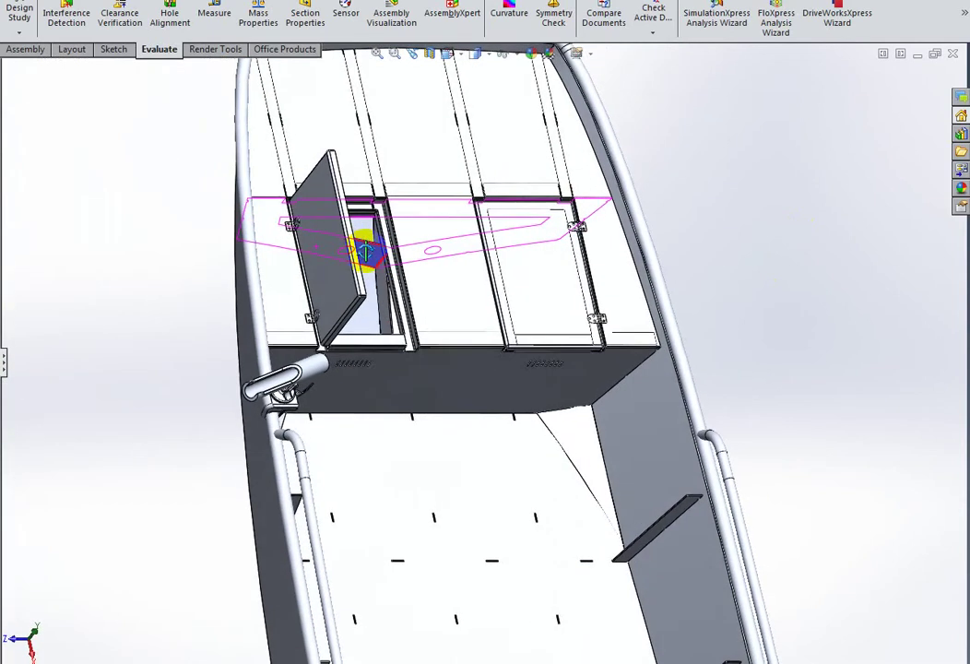
scroll(349, 256, "down", 2)
scroll(350, 258, "down", 2)
scroll(353, 262, "down", 2)
scroll(288, 305, "down", 2)
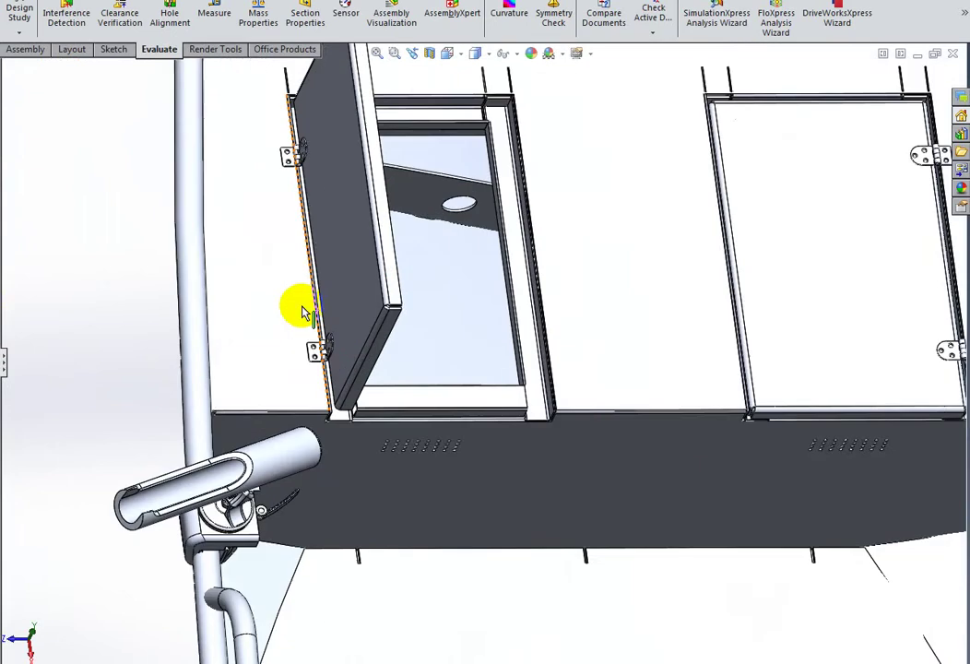
scroll(322, 299, "up", 5)
left_click_drag(537, 309, 528, 305)
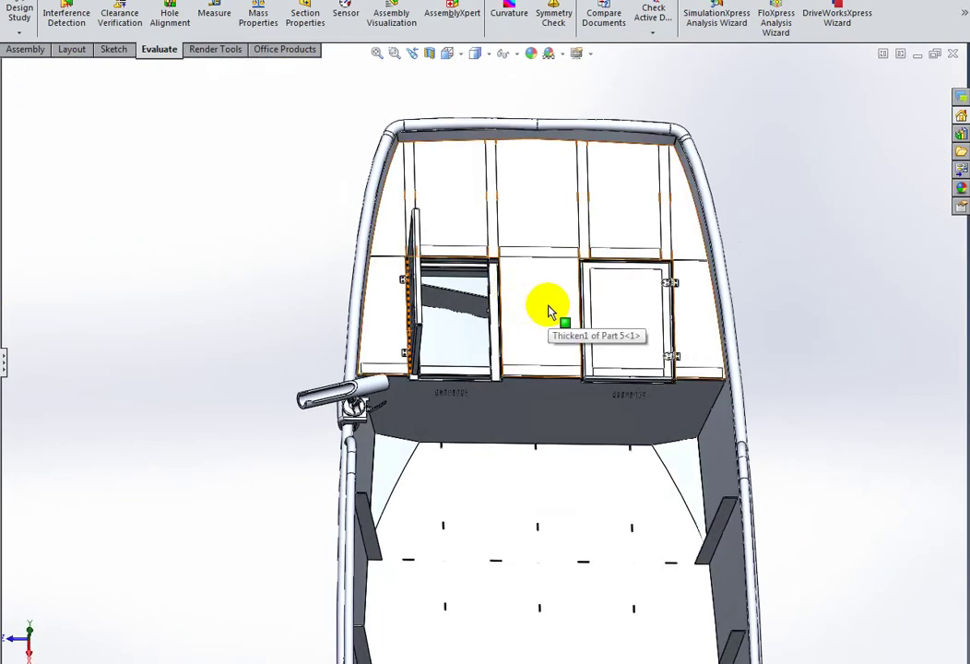
scroll(590, 452, "up", 2)
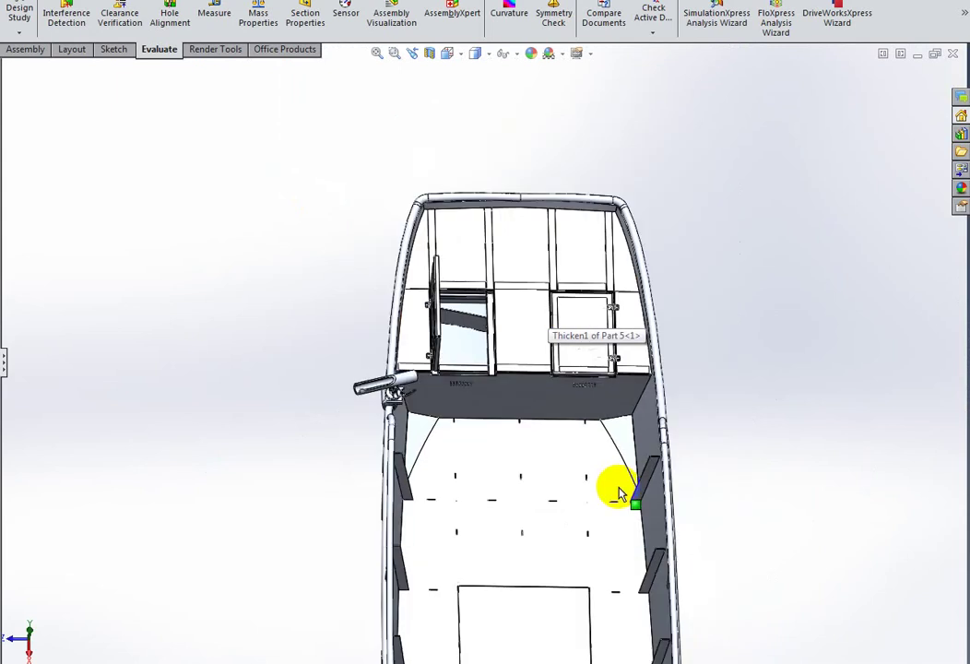
scroll(571, 502, "up", 4)
scroll(498, 480, "down", 1)
scroll(491, 452, "down", 3)
scroll(507, 397, "down", 2)
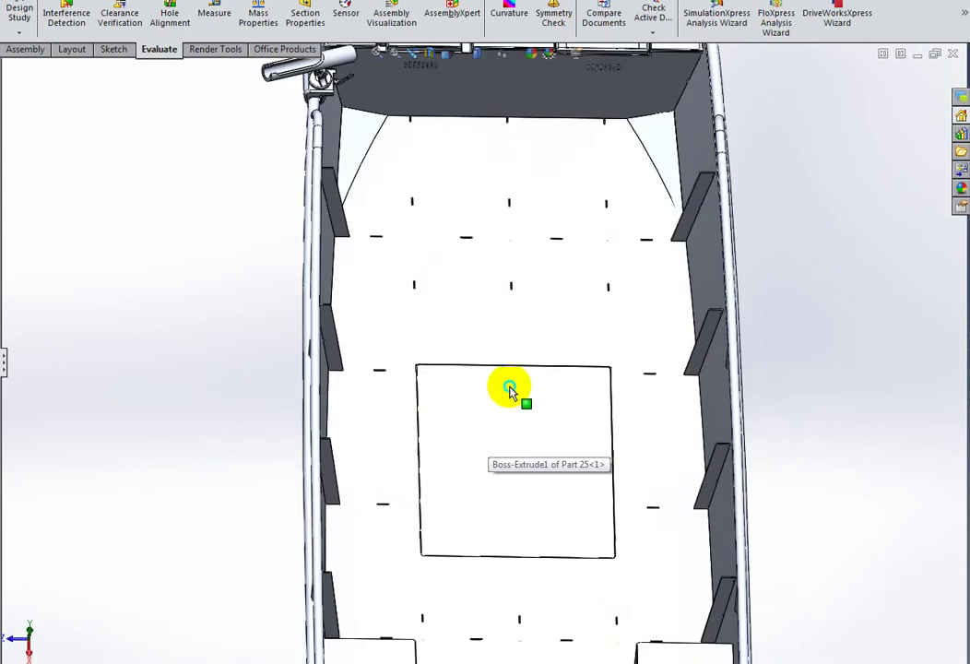
left_click(511, 391)
right_click(513, 373)
left_click(561, 304)
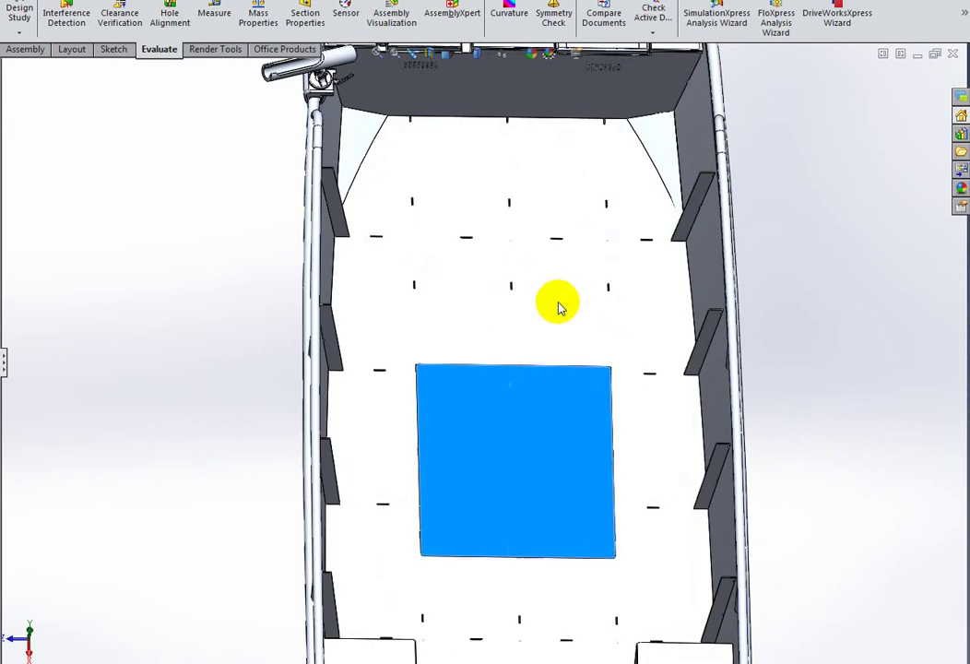
scroll(502, 475, "down", 2)
scroll(516, 434, "down", 2)
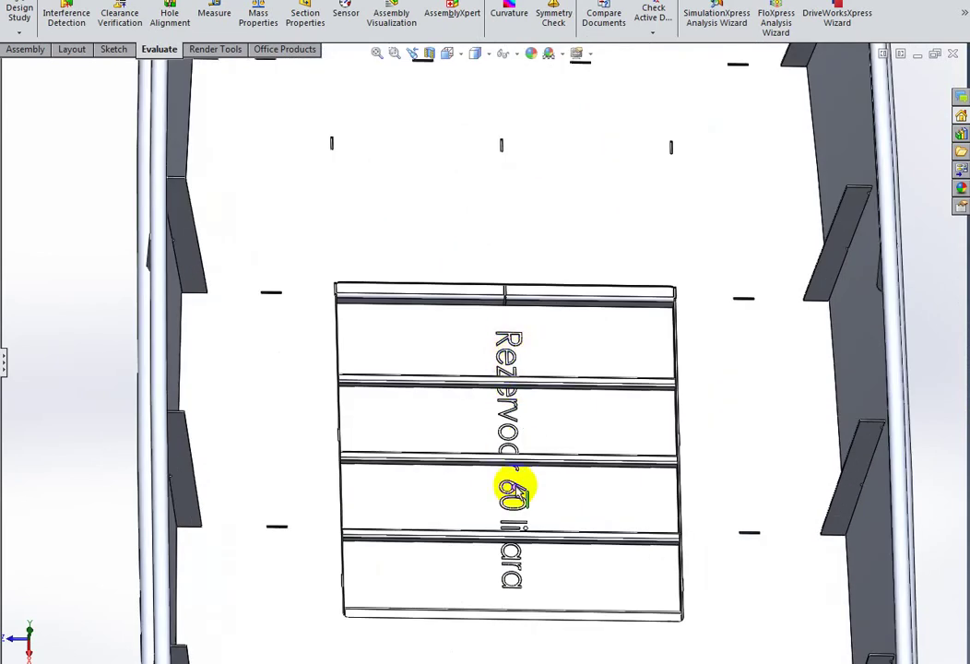
left_click(488, 404)
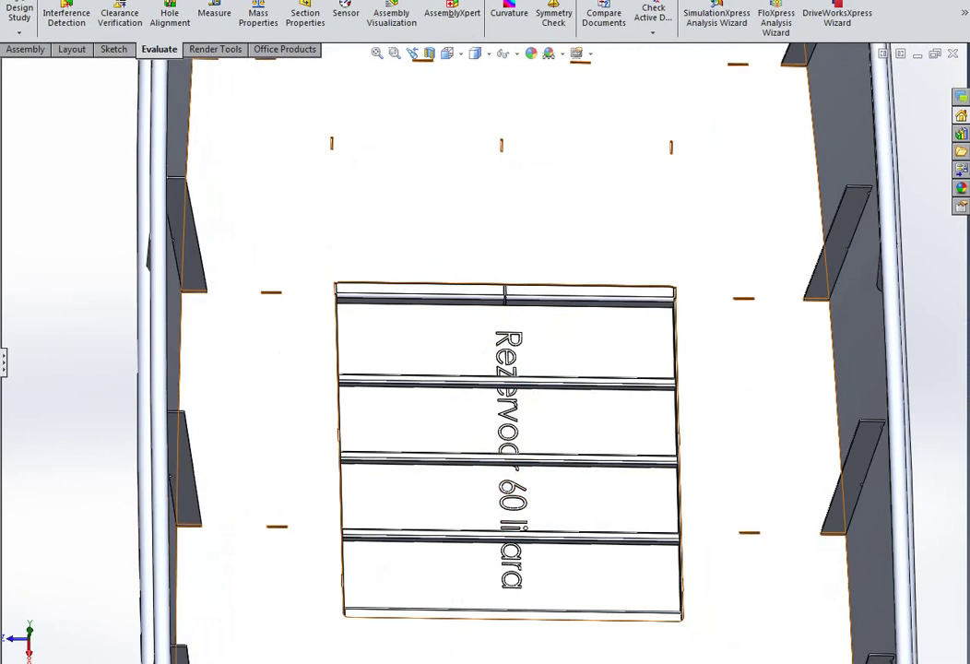
left_click(556, 135)
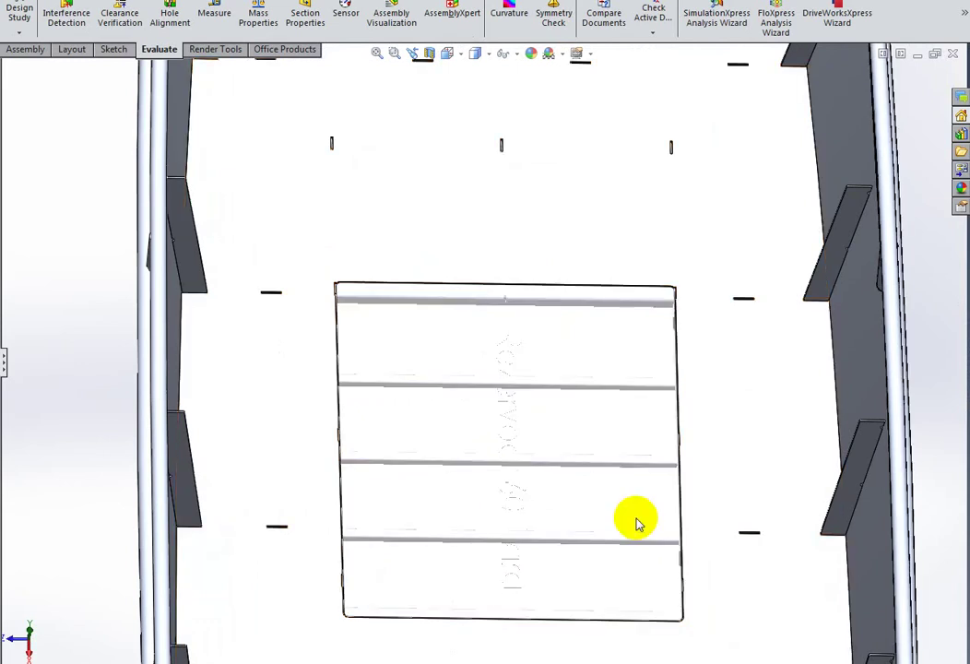
scroll(640, 505, "up", 2)
scroll(639, 506, "up", 3)
middle_click_drag(635, 494, 585, 455)
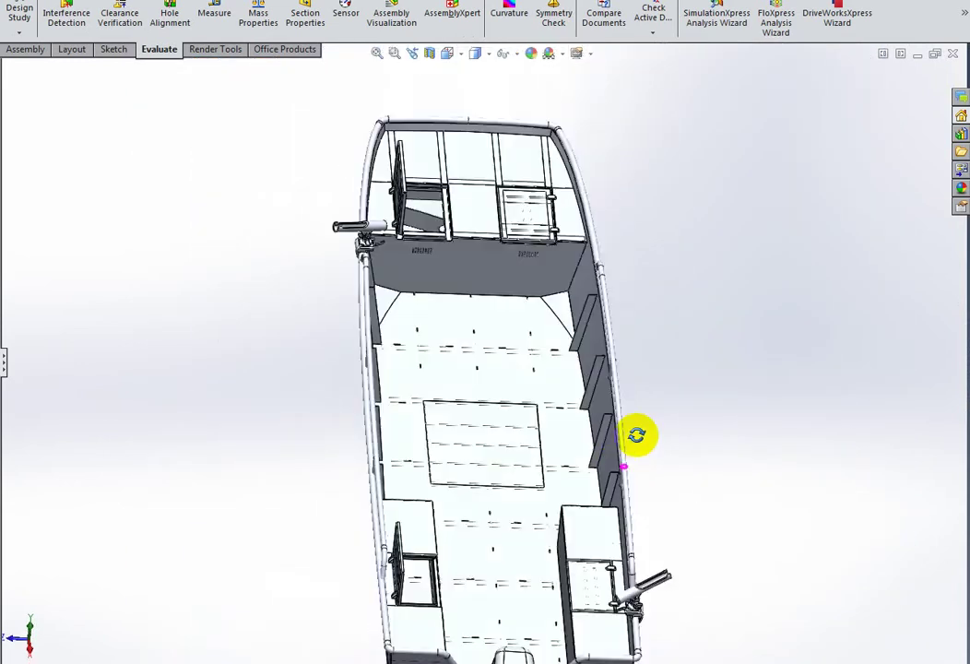
scroll(593, 438, "down", 3)
scroll(593, 437, "down", 2)
scroll(596, 443, "down", 2)
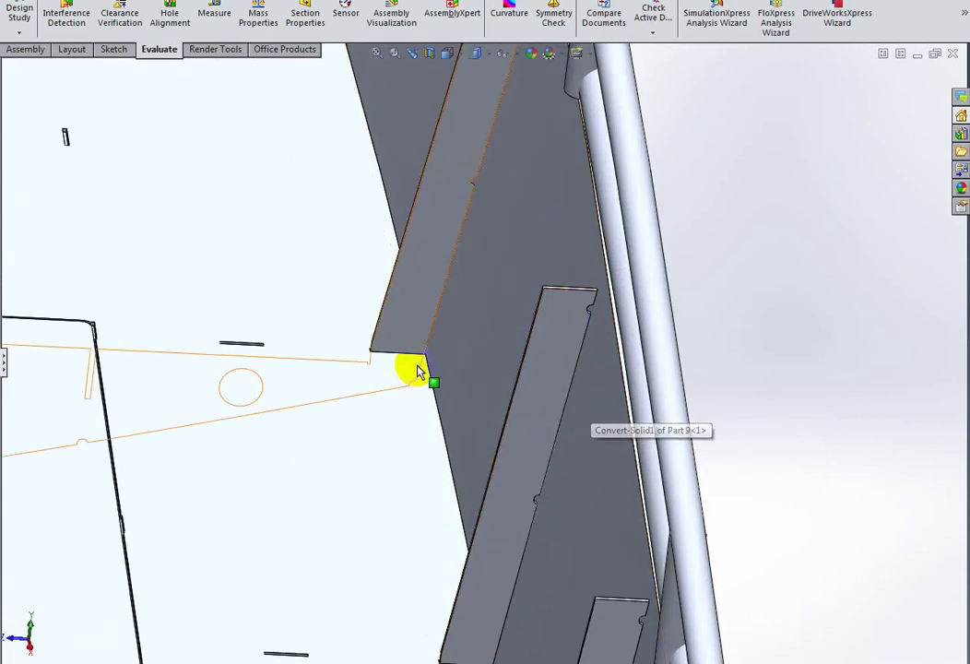
scroll(417, 371, "up", 2)
scroll(354, 427, "up", 3)
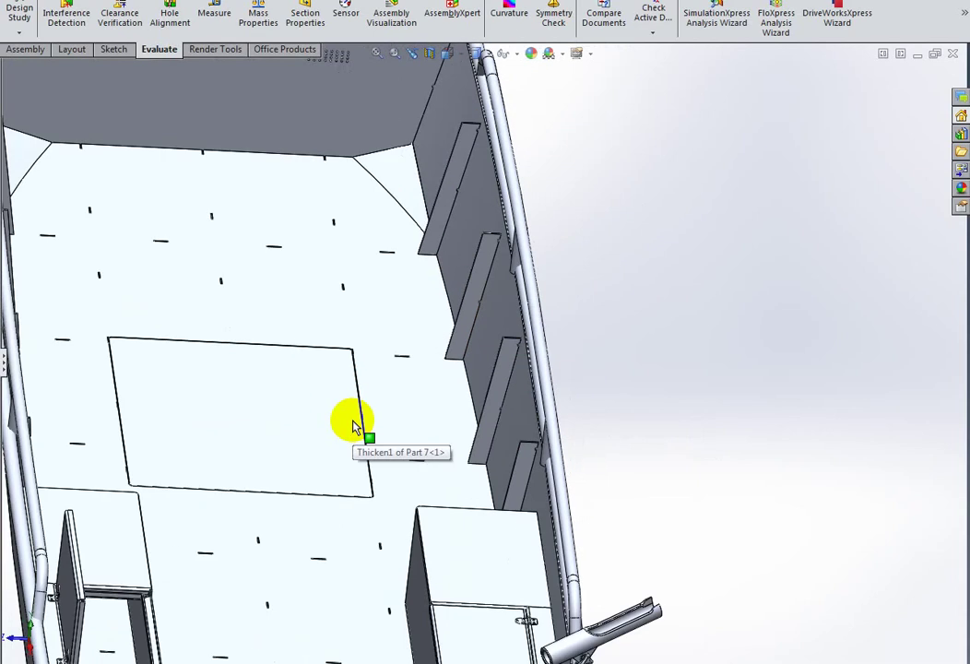
Step: Hide the deck floor panel and the floor hatch cover
left_click(412, 394)
left_click(417, 264)
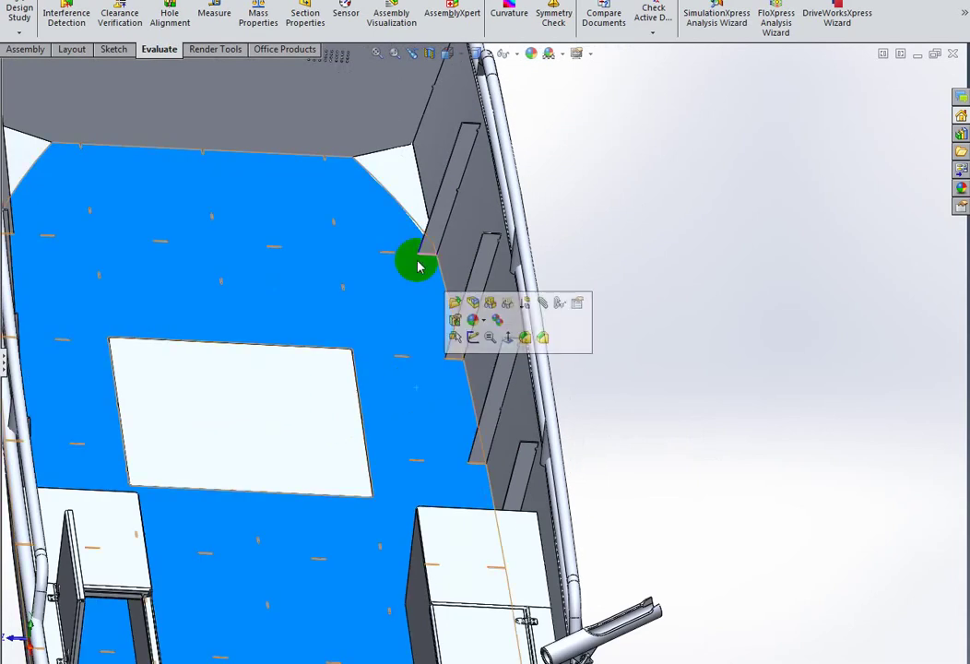
left_click(492, 306)
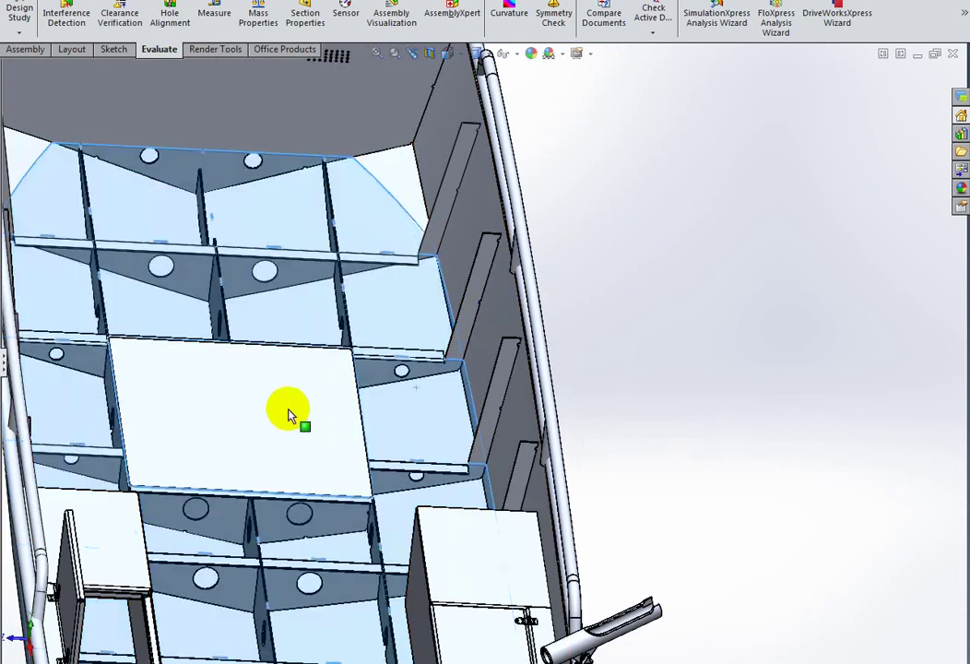
right_click(297, 408)
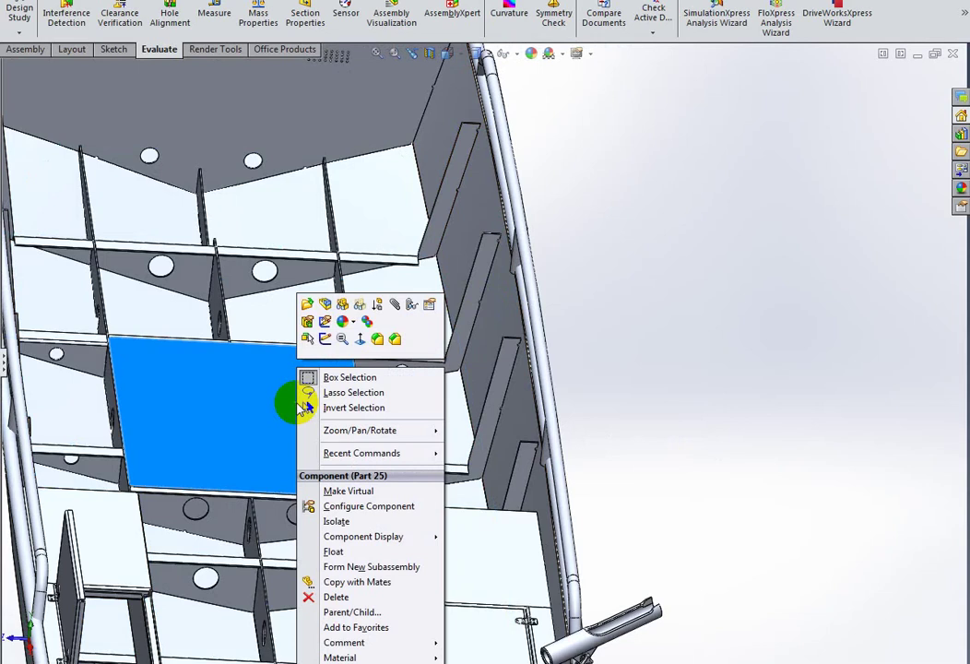
left_click(343, 306)
Step: Orbit and zoom around the exposed hull to inspect the bulkheads and bow
scroll(330, 394, "down", 2)
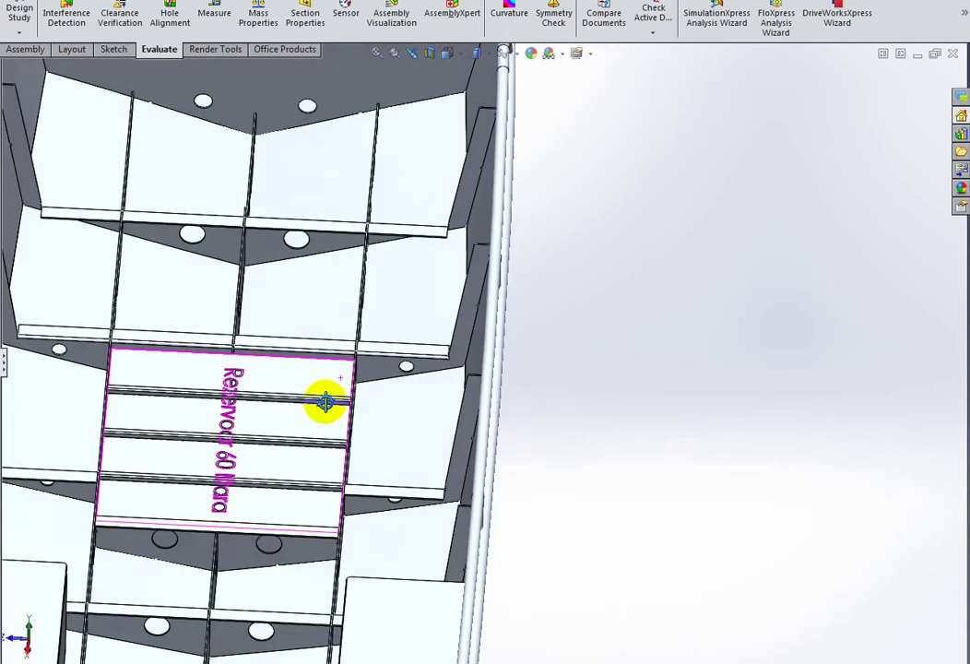
middle_click_drag(325, 401, 321, 339)
scroll(358, 267, "down", 3)
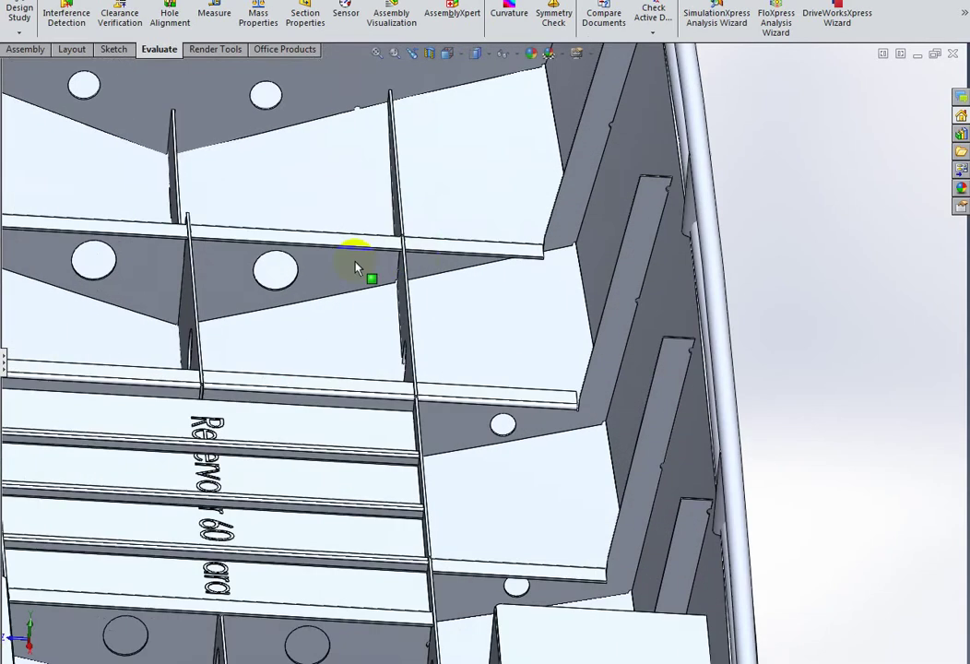
scroll(418, 266, "down", 1)
scroll(418, 266, "down", 2)
scroll(418, 266, "down", 2)
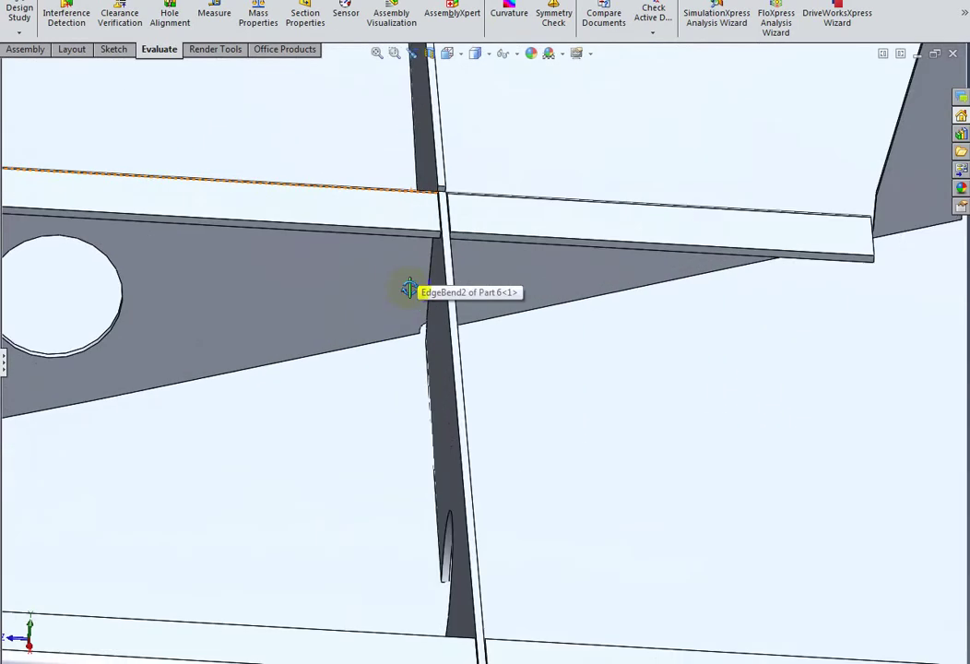
scroll(433, 272, "down", 2)
mouse_move(442, 275)
middle_mouse_down()
mouse_move(449, 288)
mouse_move(379, 403)
mouse_move(412, 347)
middle_mouse_up()
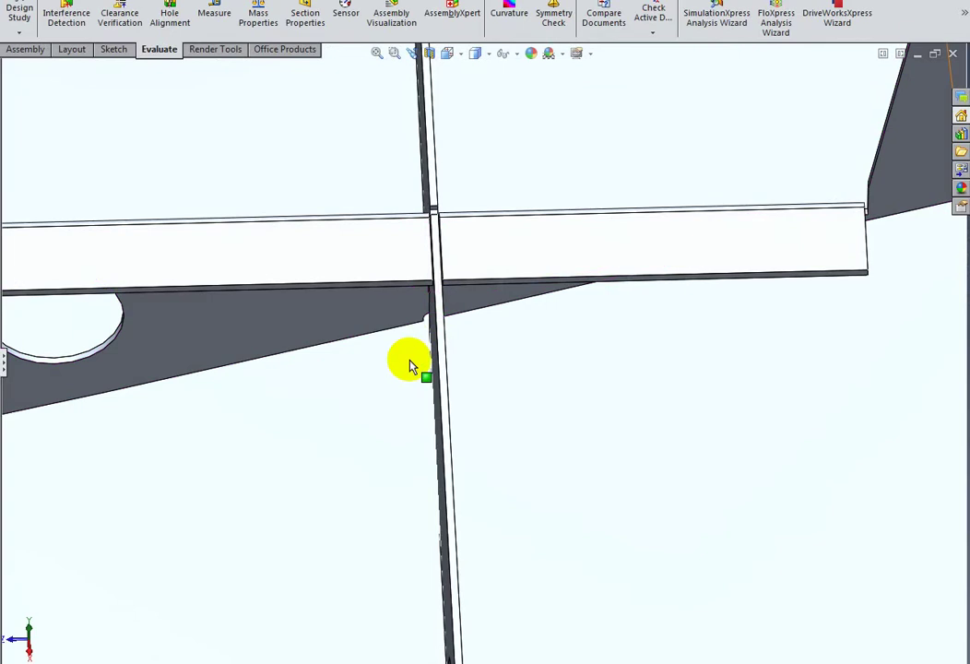
scroll(411, 364, "up", 2)
scroll(437, 447, "up", 2)
middle_click_drag(461, 514, 448, 433)
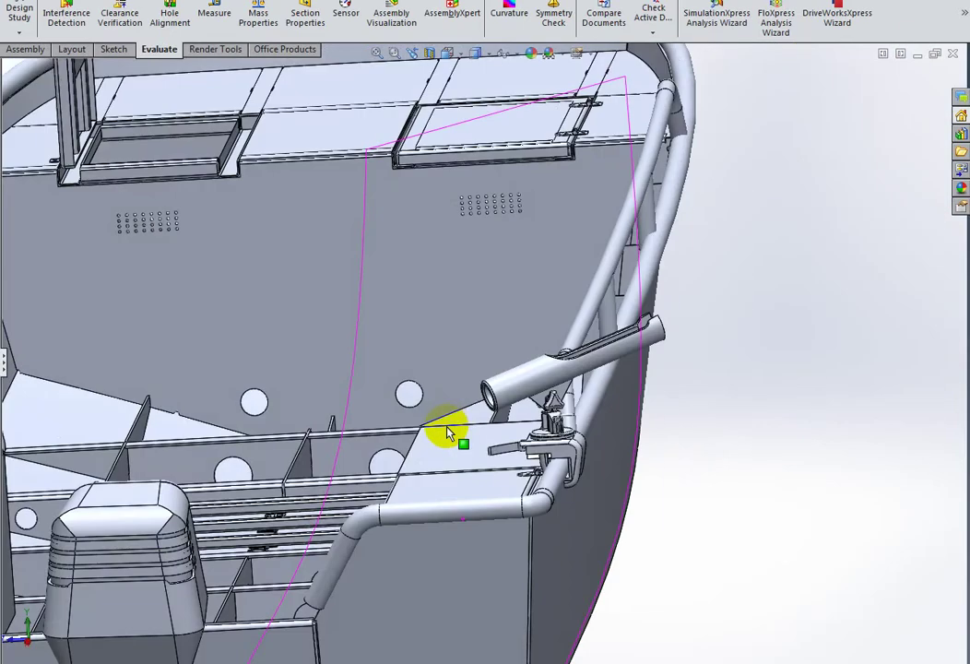
middle_click_drag(228, 461, 234, 470)
scroll(590, 629, "down", 3)
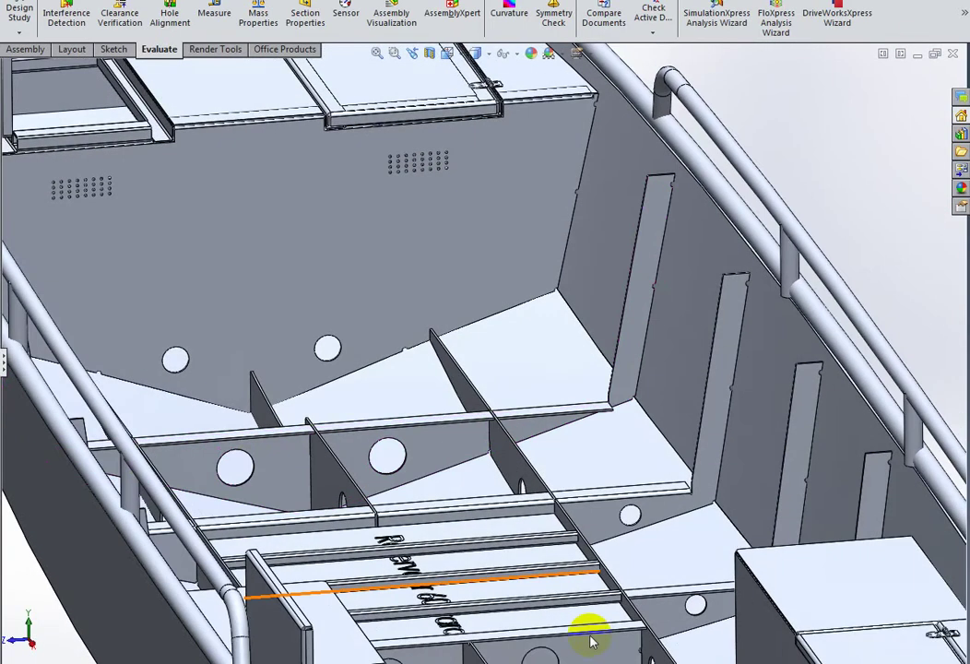
scroll(662, 616, "down", 3)
scroll(662, 616, "down", 2)
scroll(624, 576, "up", 2)
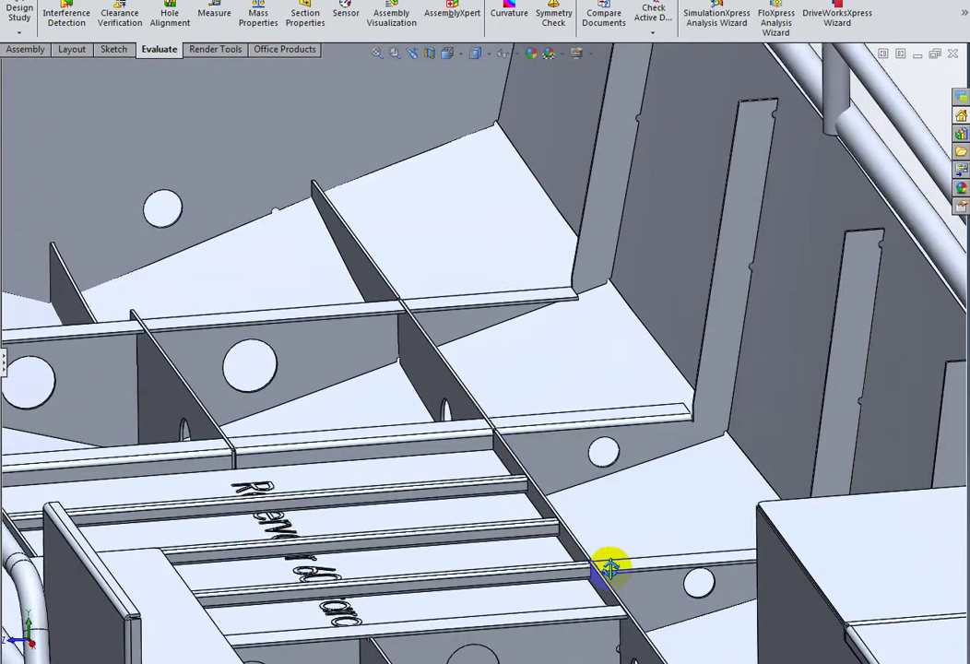
Step: Survey the tank grating, bulkheads and stern from several angles, then hide the tank
middle_click_drag(614, 567, 578, 593)
scroll(585, 585, "down", 3)
mouse_move(676, 405)
middle_mouse_down()
mouse_move(473, 535)
mouse_move(461, 522)
mouse_move(473, 516)
middle_mouse_up()
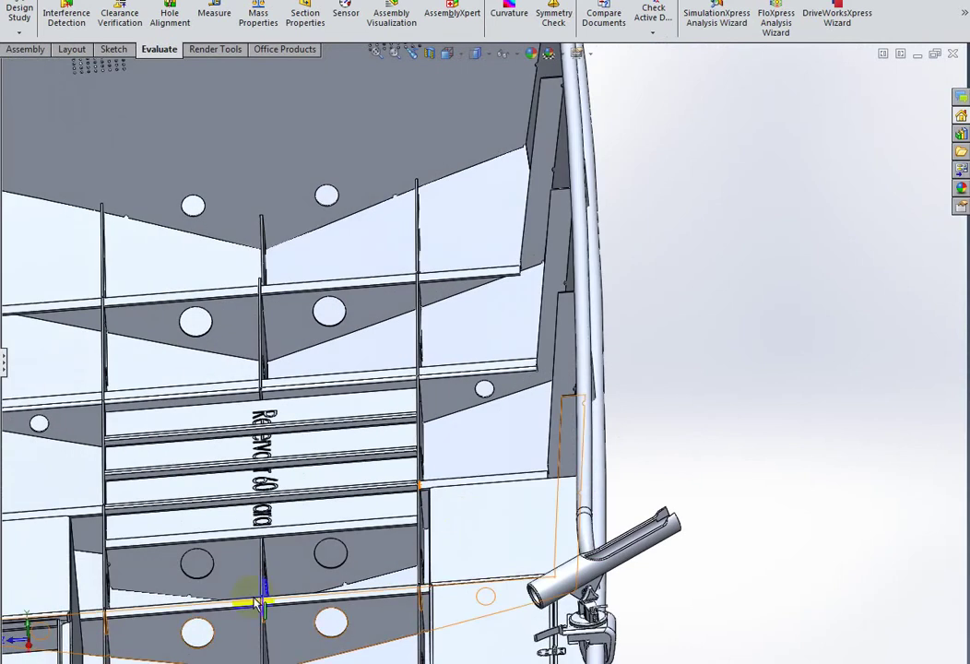
scroll(258, 591, "up", 3)
scroll(292, 514, "down", 1)
scroll(292, 531, "down", 2)
scroll(320, 506, "down", 3)
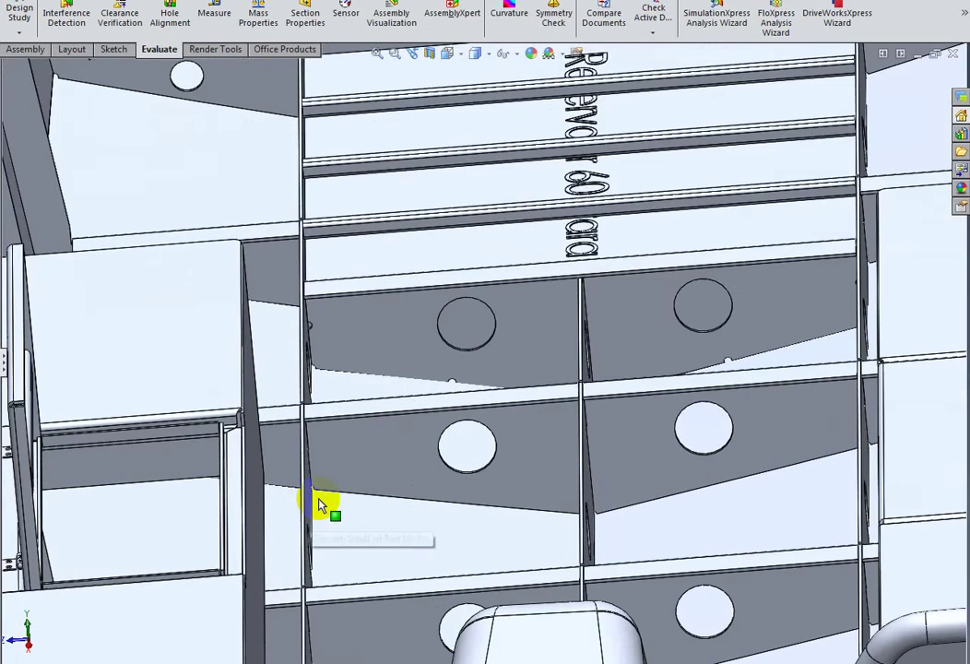
scroll(320, 505, "down", 2)
scroll(340, 494, "down", 2)
mouse_move(342, 472)
middle_mouse_down()
mouse_move(326, 484)
mouse_move(331, 479)
middle_mouse_up()
scroll(437, 510, "up", 3)
scroll(461, 500, "up", 2)
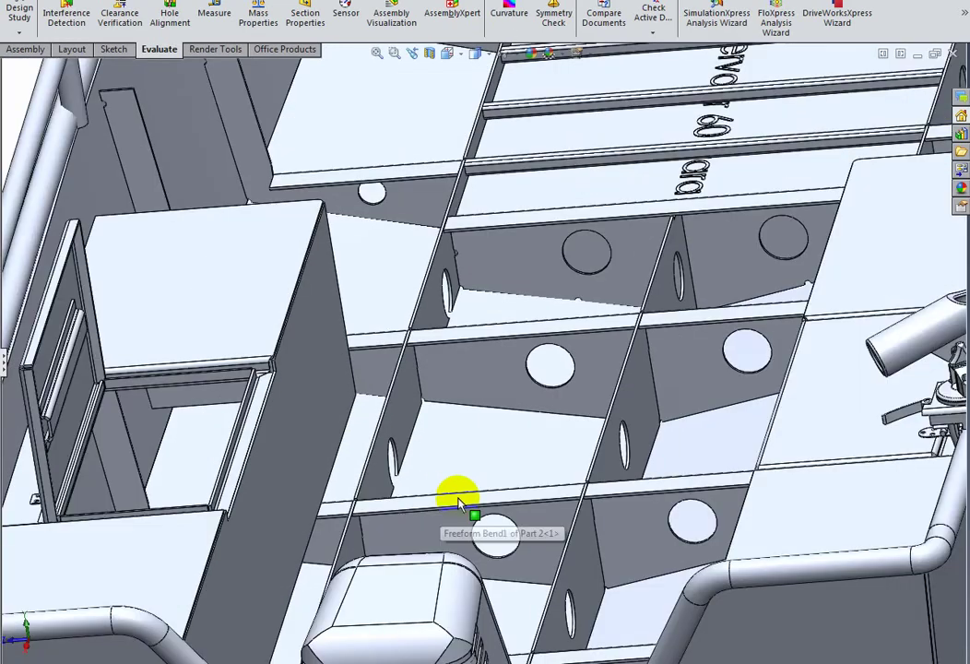
scroll(460, 510, "up", 2)
mouse_move(459, 509)
middle_mouse_down()
mouse_move(483, 507)
mouse_move(494, 485)
middle_mouse_up()
scroll(411, 451, "down", 2)
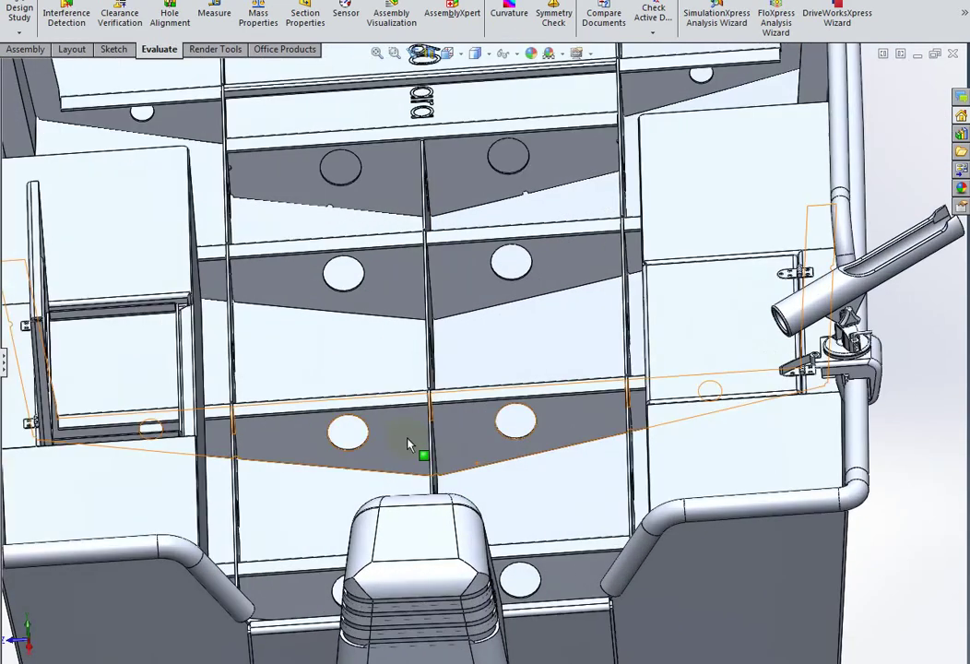
scroll(407, 444, "down", 2)
scroll(412, 440, "up", 2)
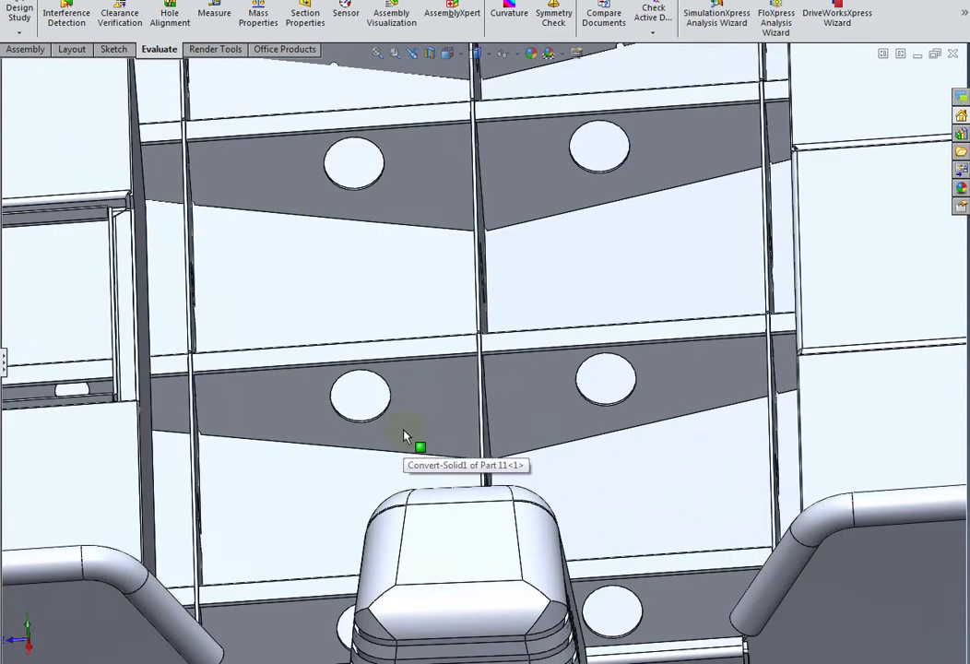
scroll(405, 437, "up", 2)
scroll(335, 400, "up", 1)
scroll(330, 398, "up", 2)
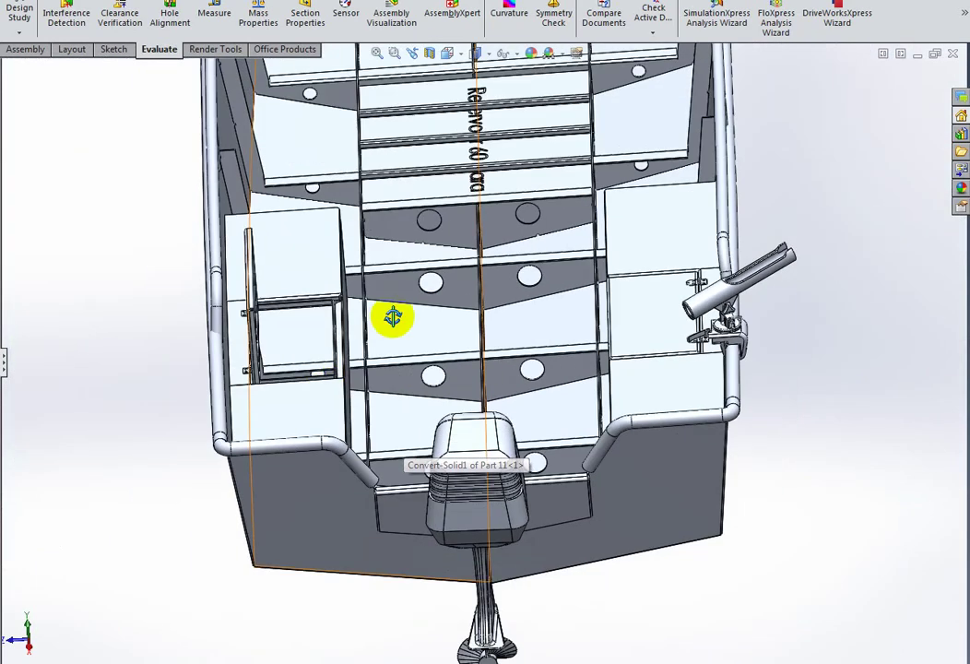
scroll(417, 325, "down", 3)
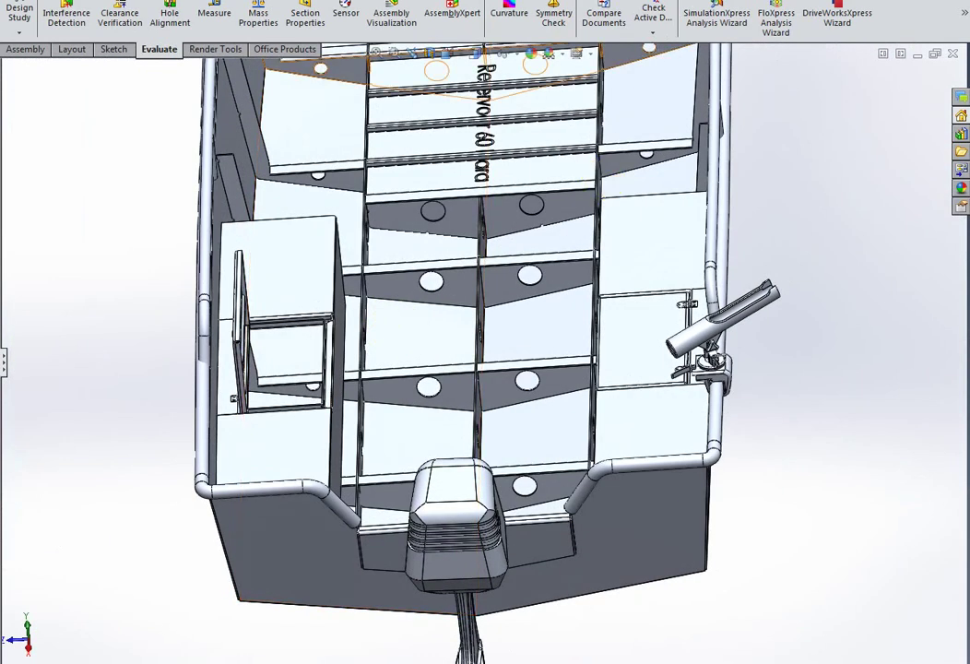
key("Tab")
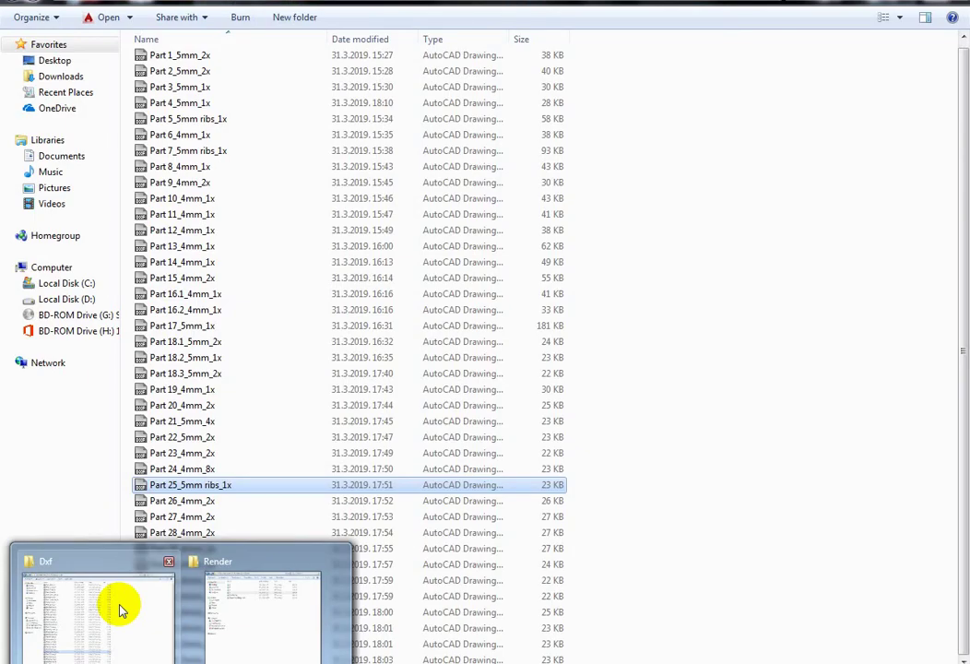
Step: Go from the Dxf folder into Render and open the 'Stepen iskorištenja lima' nesting image
left_click(119, 604)
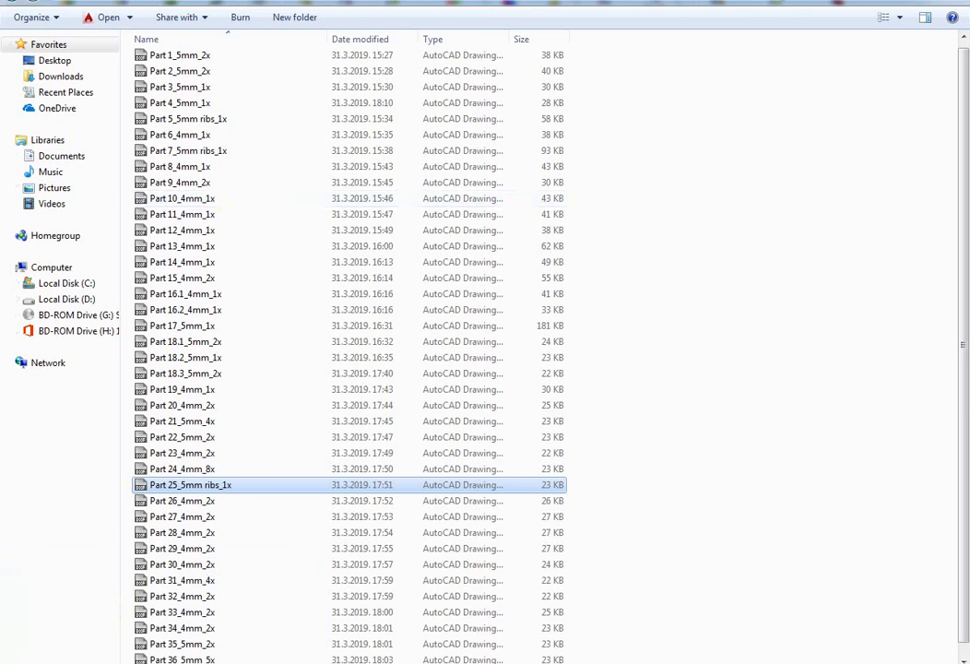
key("BackSpace")
double_click(193, 96)
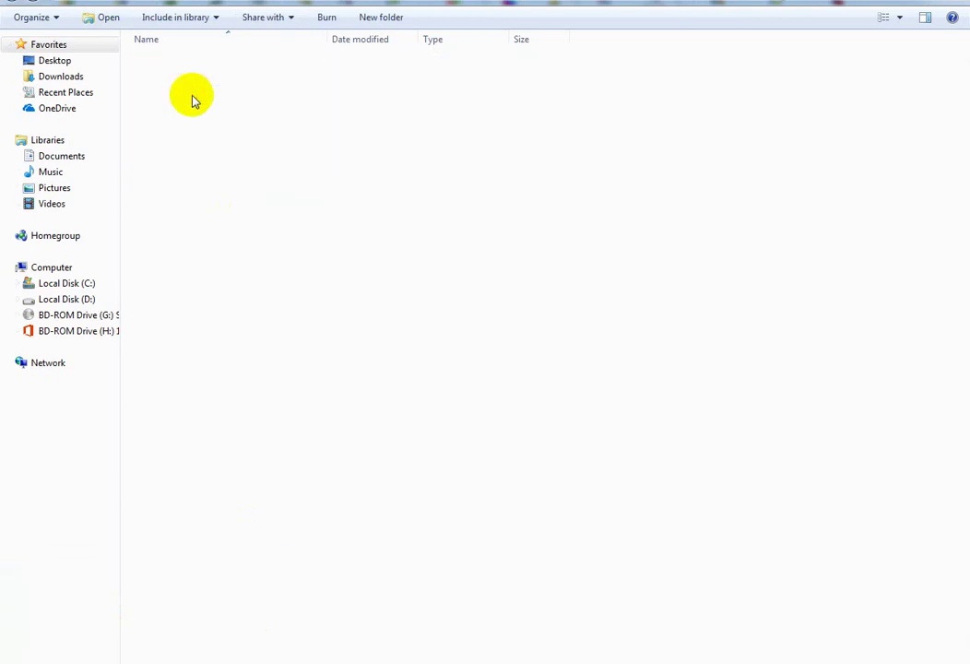
left_click(205, 148)
double_click(206, 148)
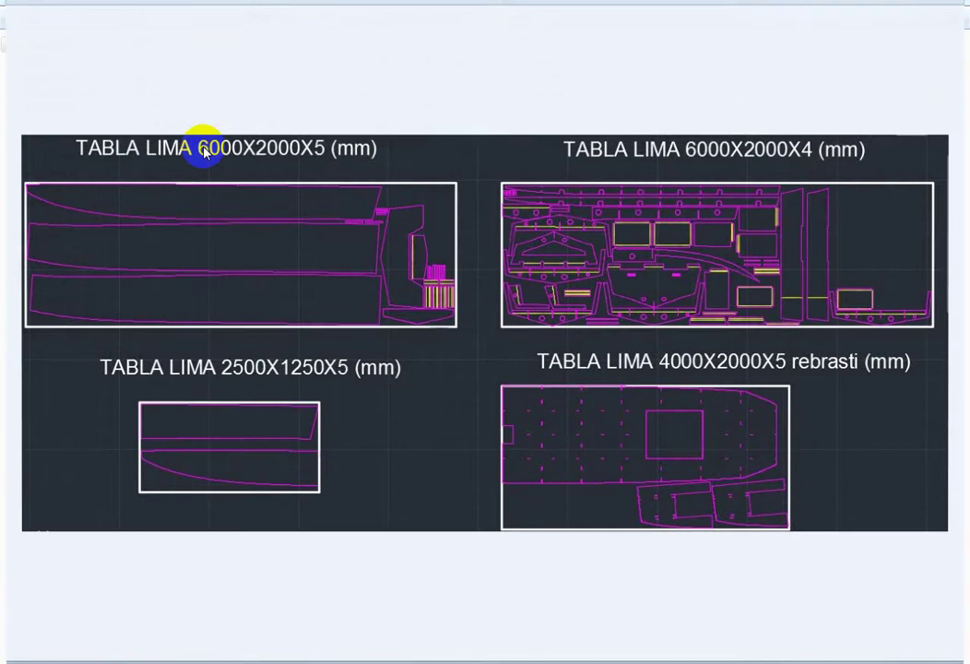